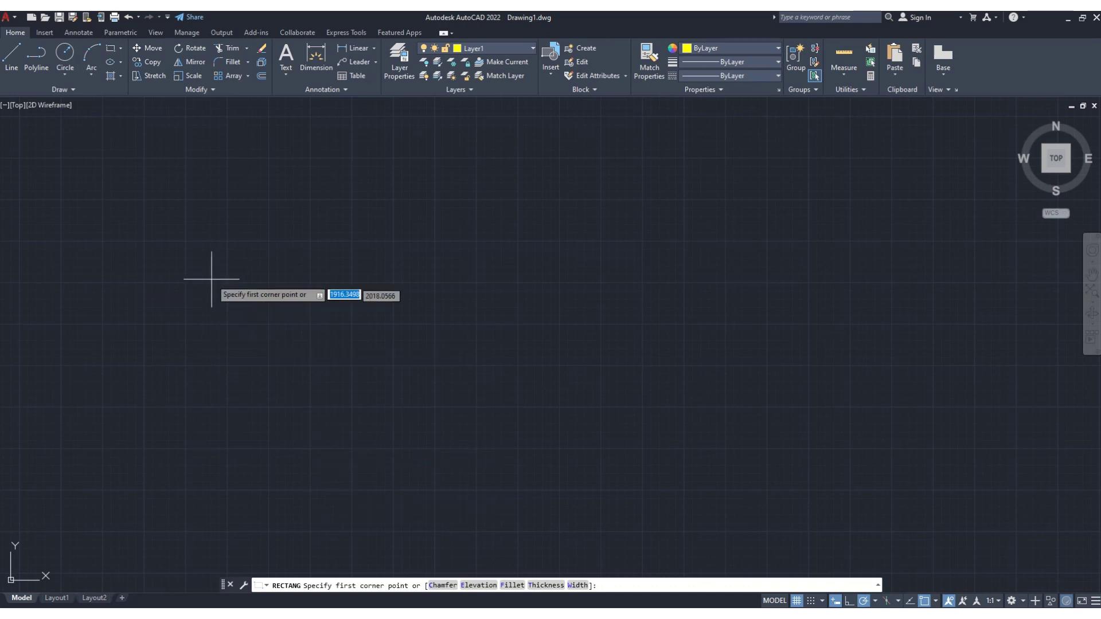
- Draw a rectangle about 2248 by 800 units and a small circle inside it, near its upper edge and left of centre
left_click(291, 233)
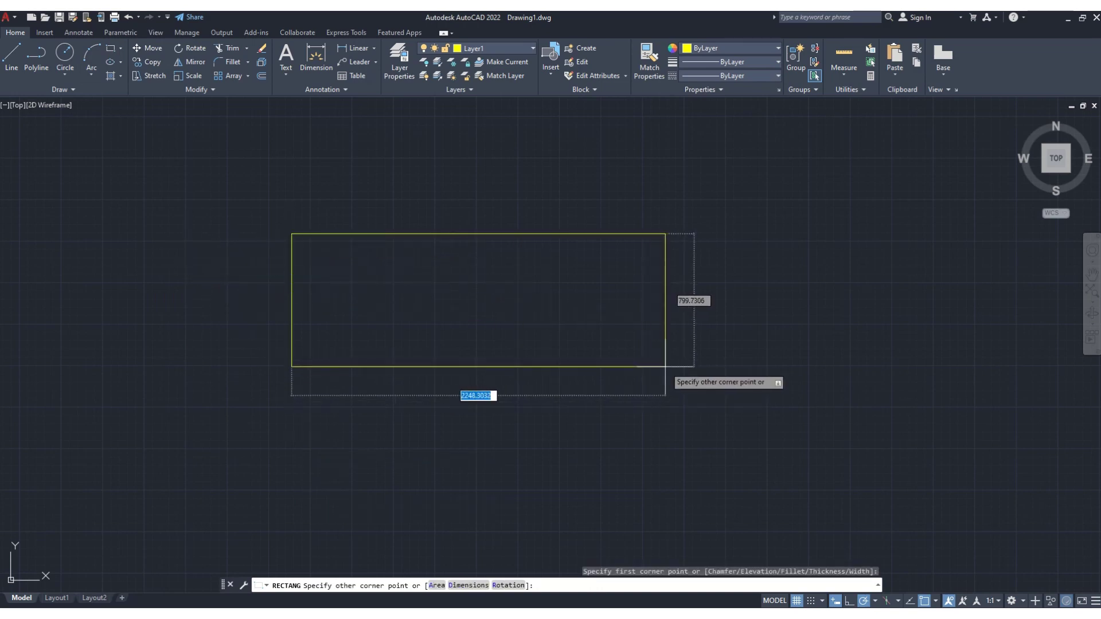
left_click(665, 367)
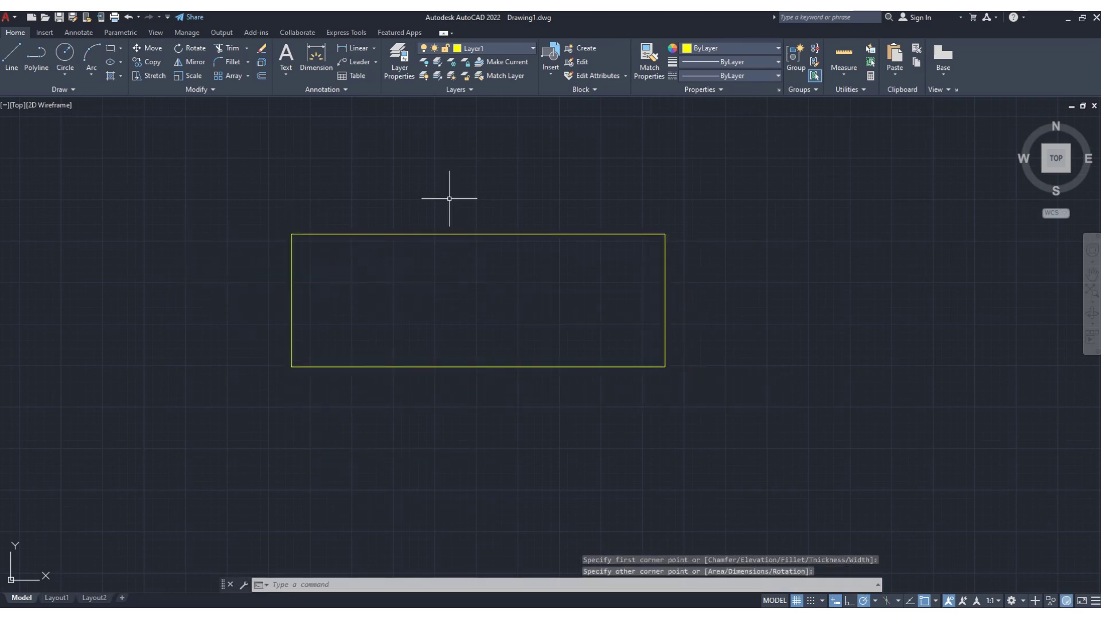
left_click(65, 55)
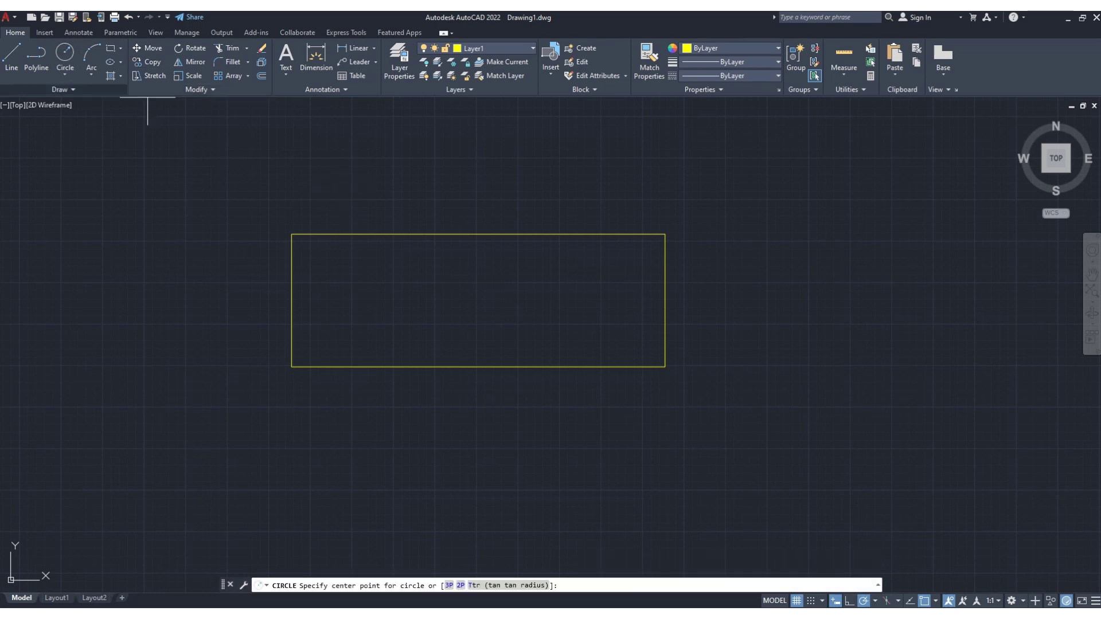
left_click(420, 270)
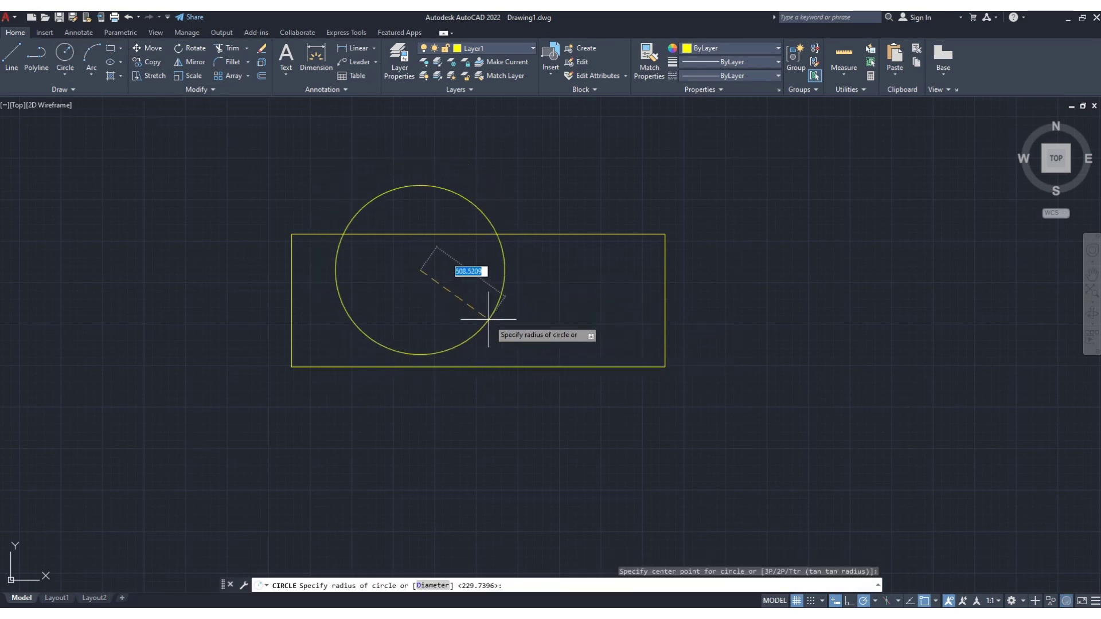
left_click(439, 292)
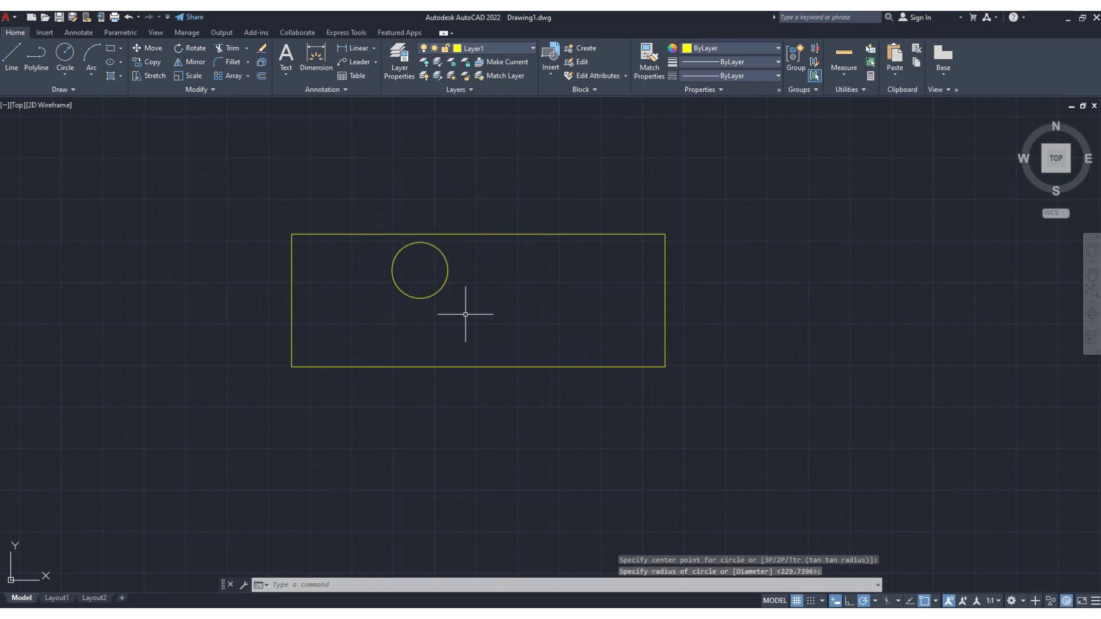
- Move the circle by its centre to about the middle of the rectangle
left_click(433, 291)
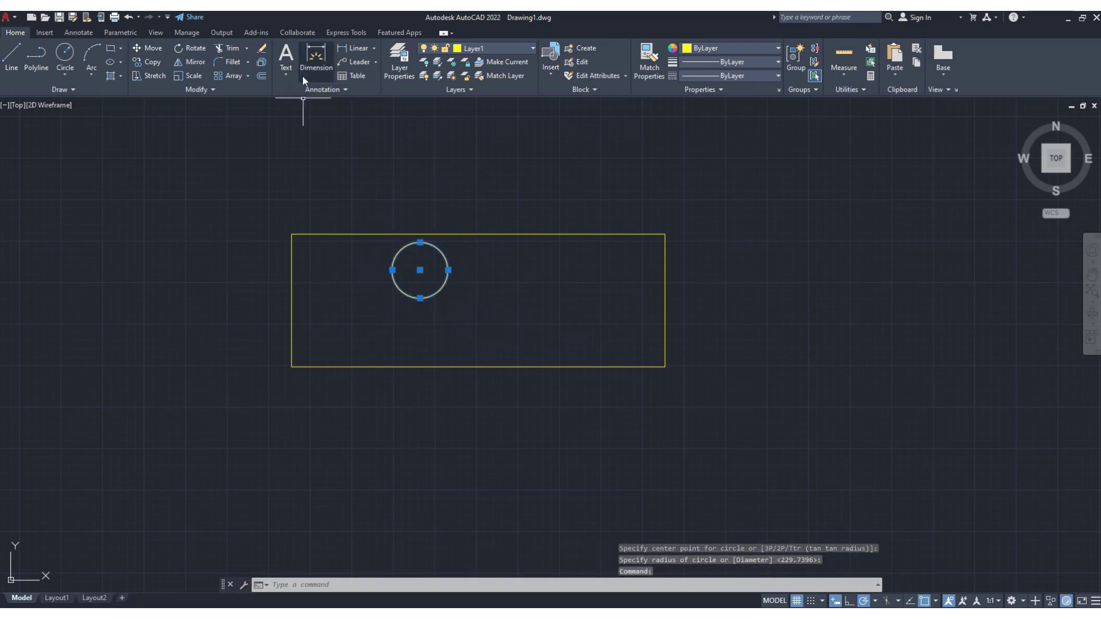
left_click(149, 48)
left_click(420, 269)
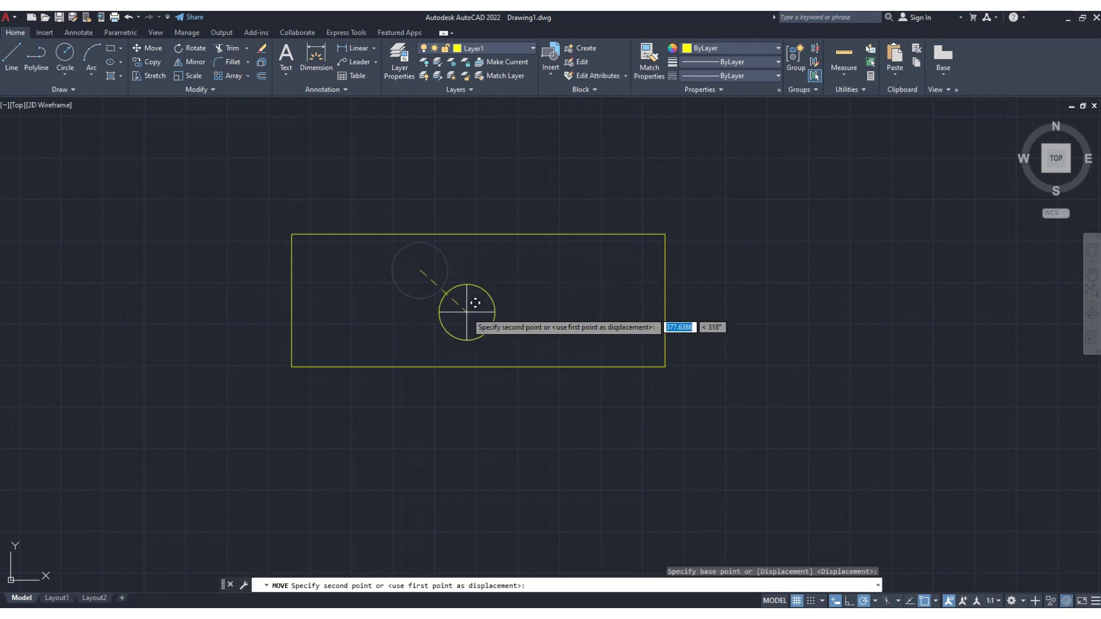
left_click(472, 299)
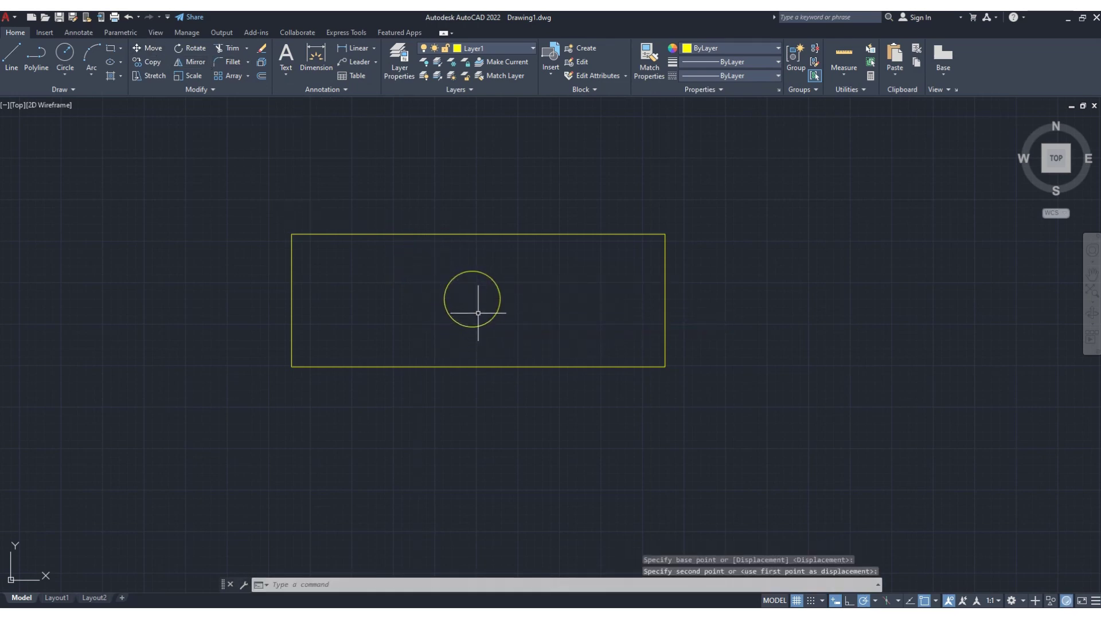
left_click(468, 272)
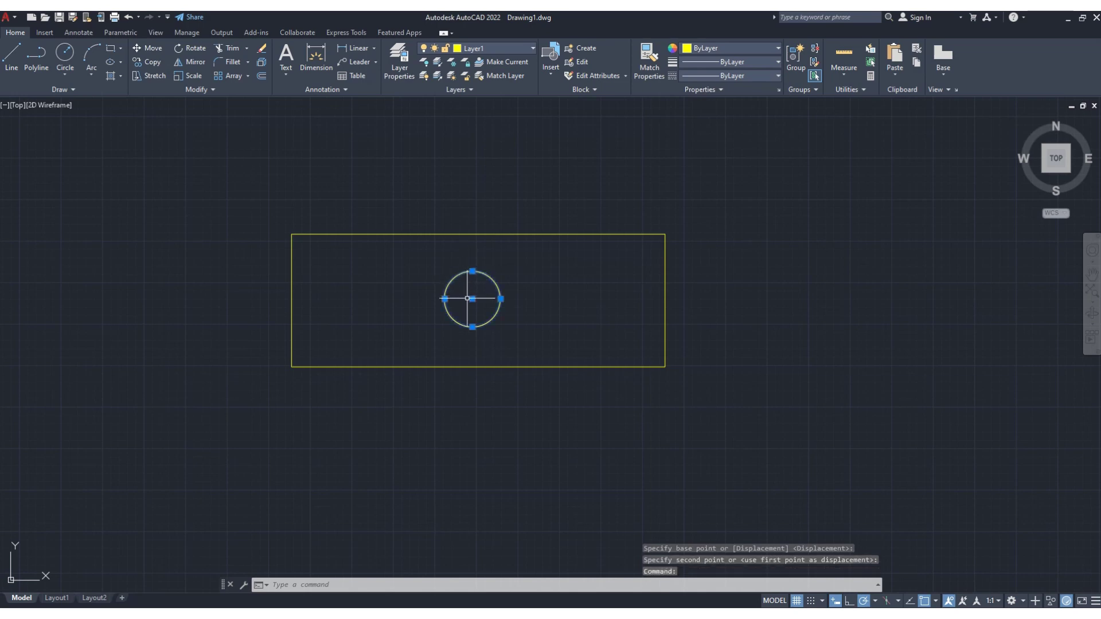
left_click(472, 298)
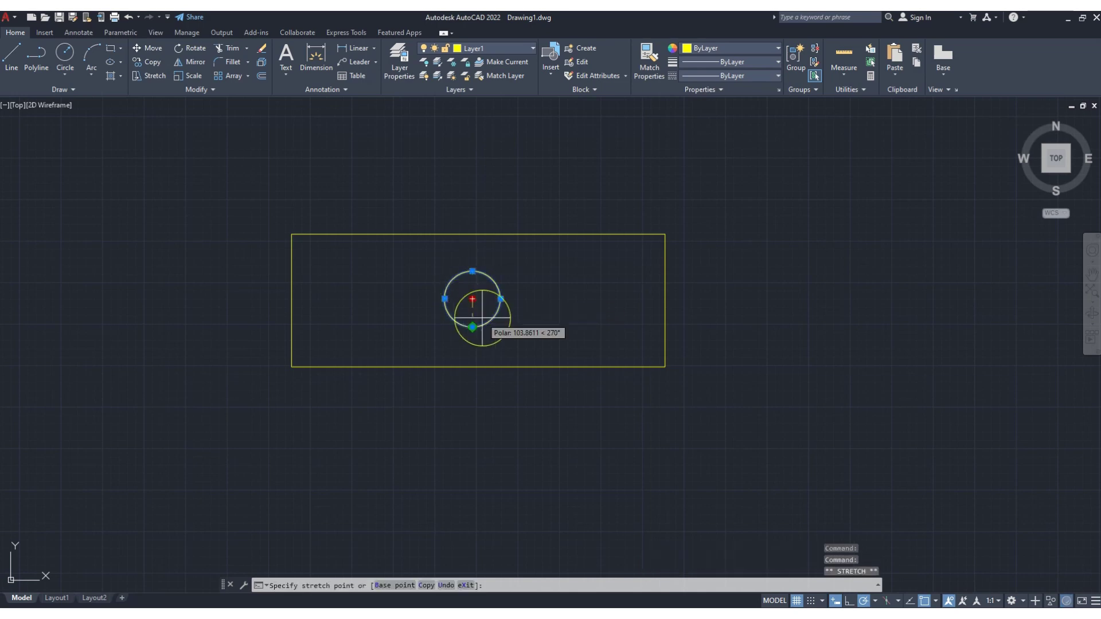
key("Escape")
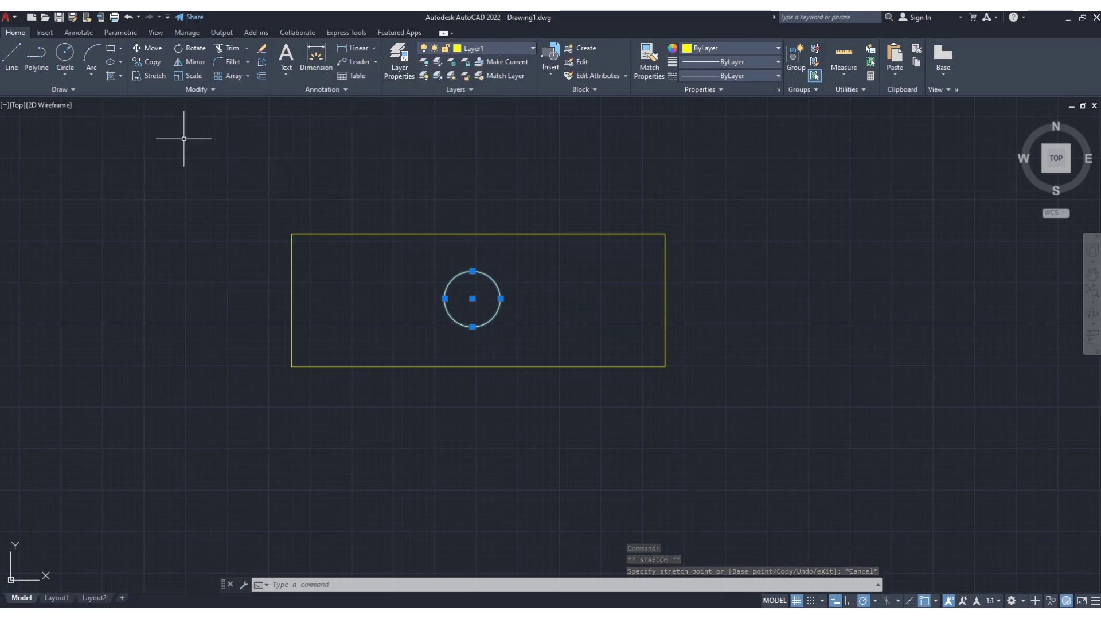
key("Escape")
- Draw a five-sided polygon to the right of the rectangle, circumscribed about a circle with a radius of about 275 units
left_click(121, 50)
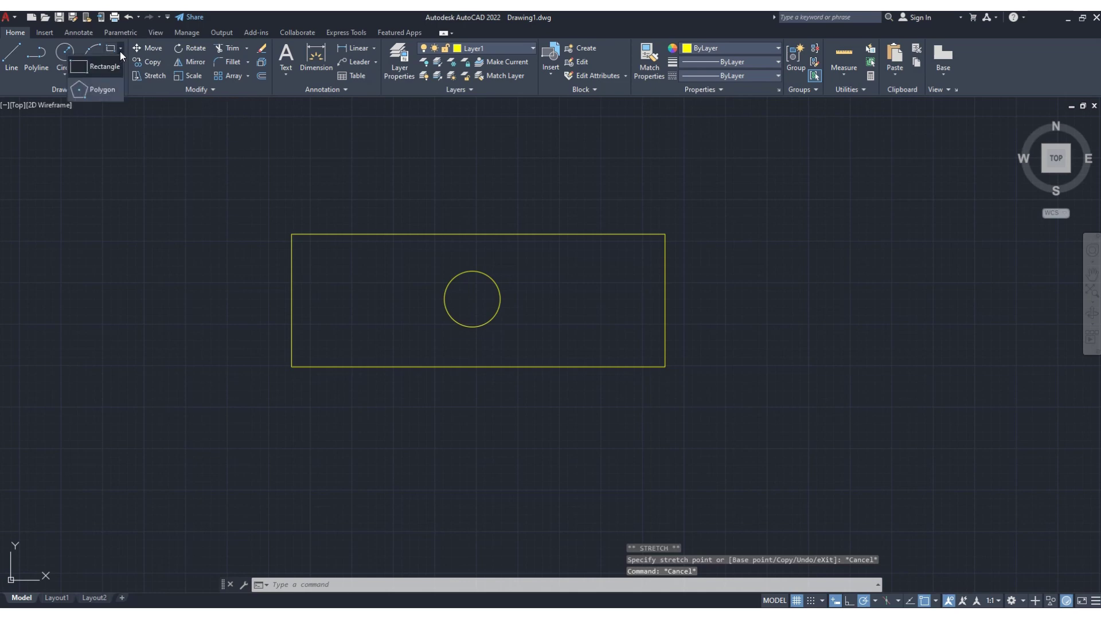
left_click(104, 95)
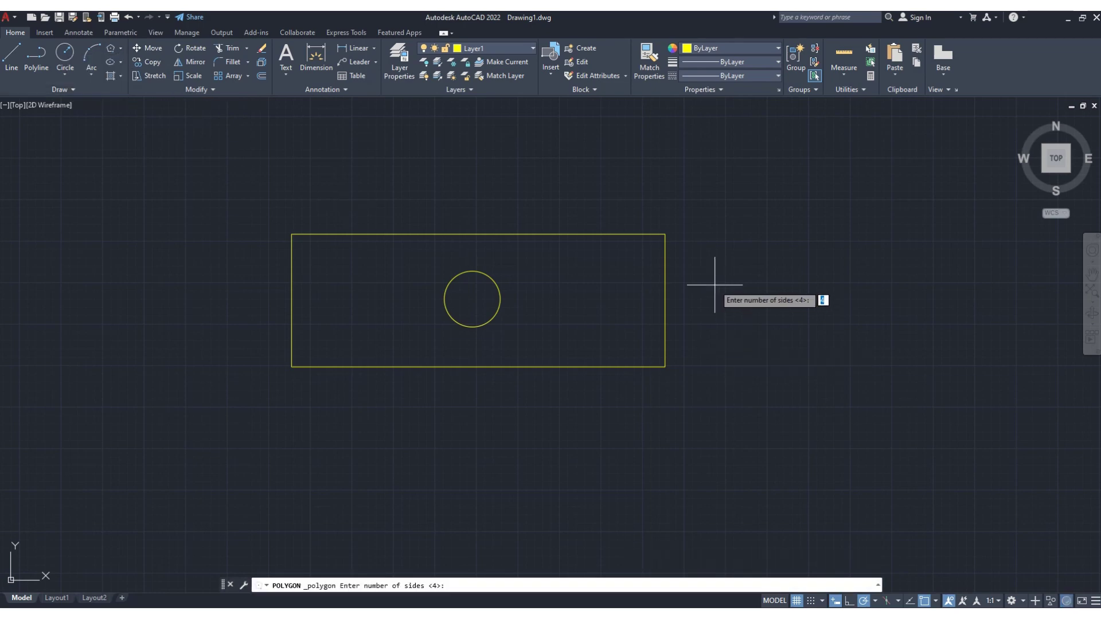
type("5")
key("Return")
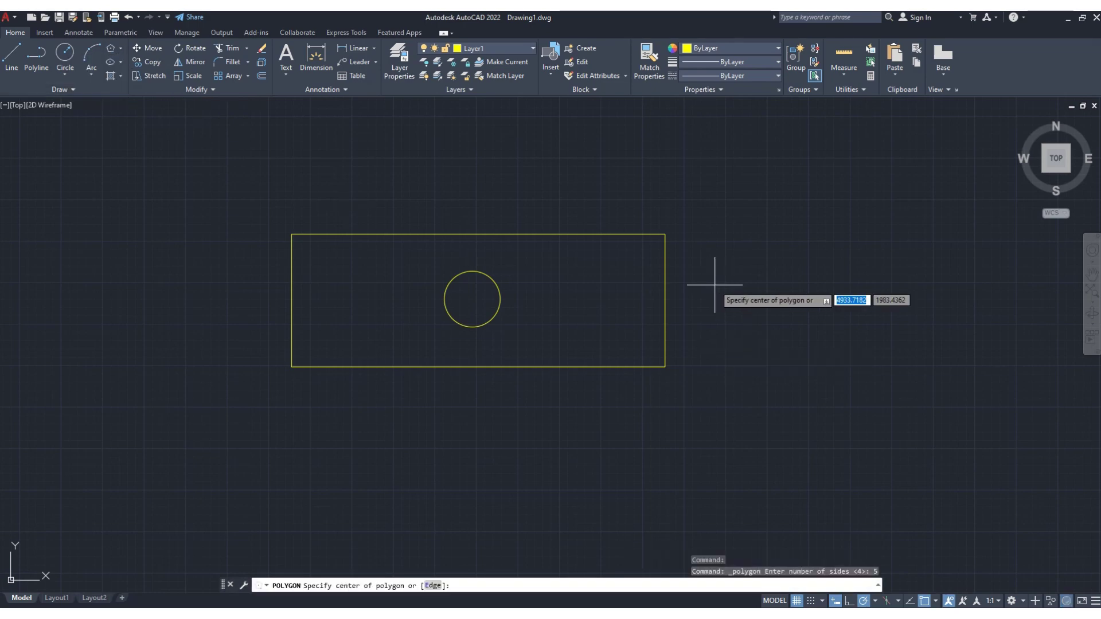
left_click(811, 307)
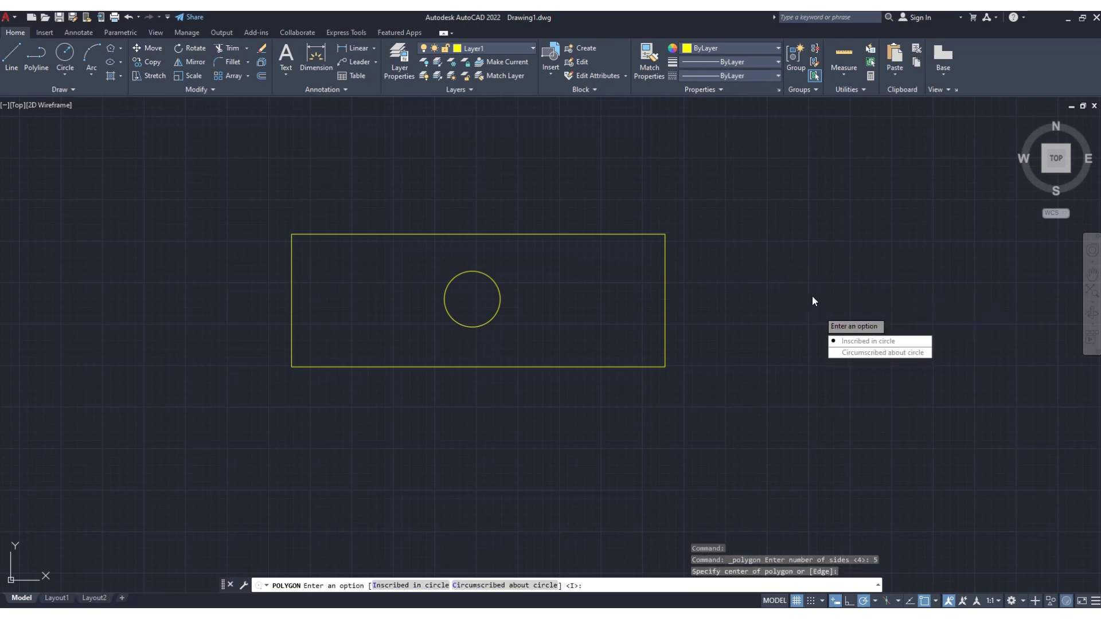
left_click(853, 353)
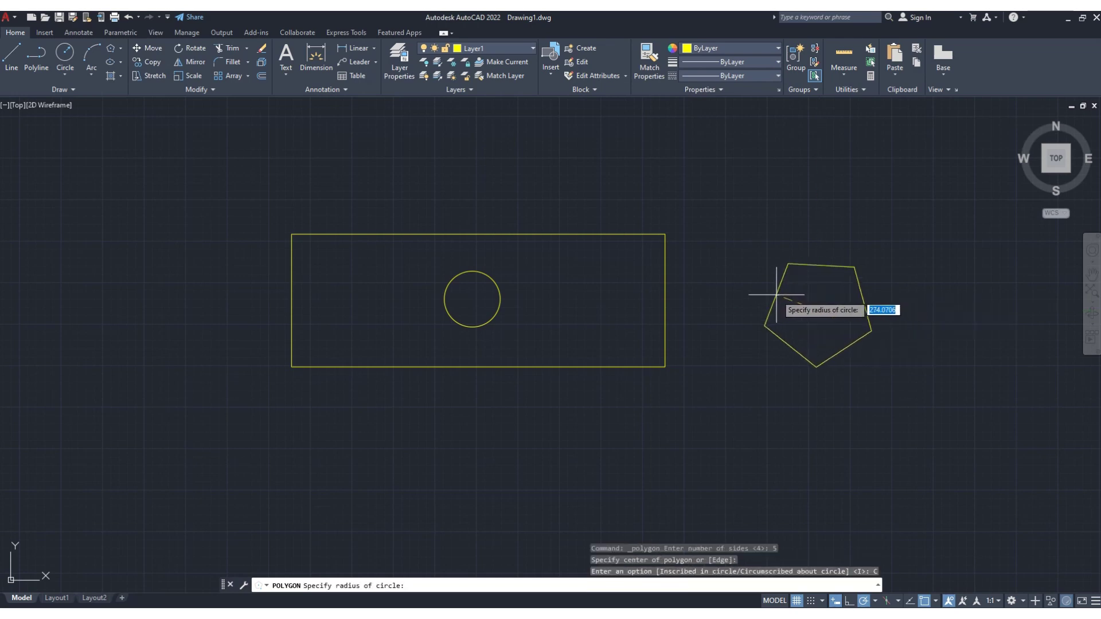
left_click(775, 293)
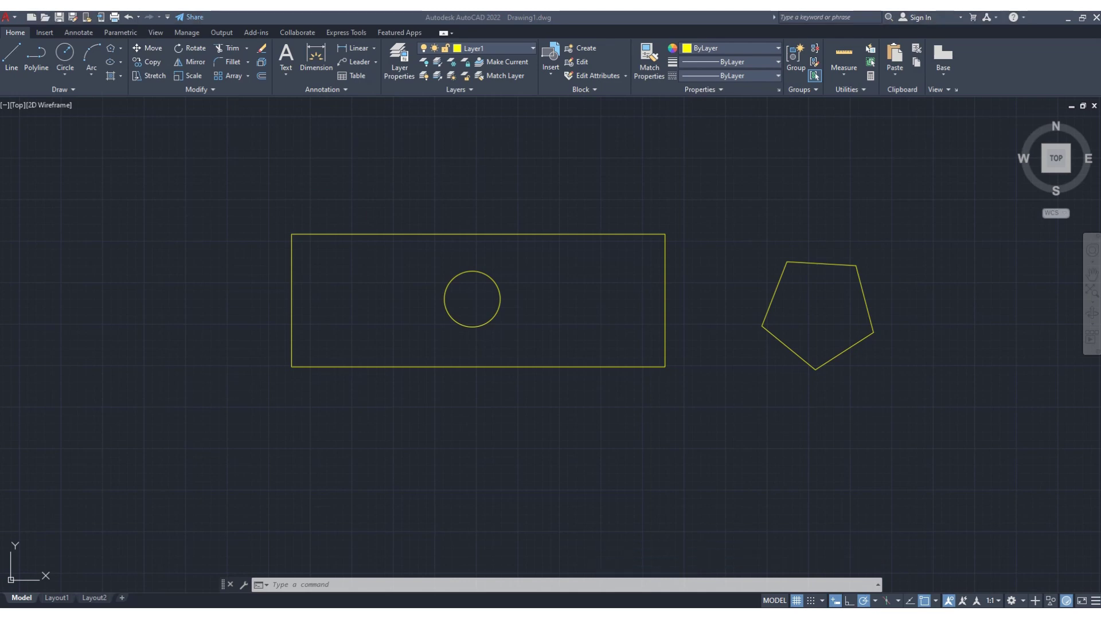
- Group the rectangle and the circle inside it, leaving out the pentagon
left_click(583, 20)
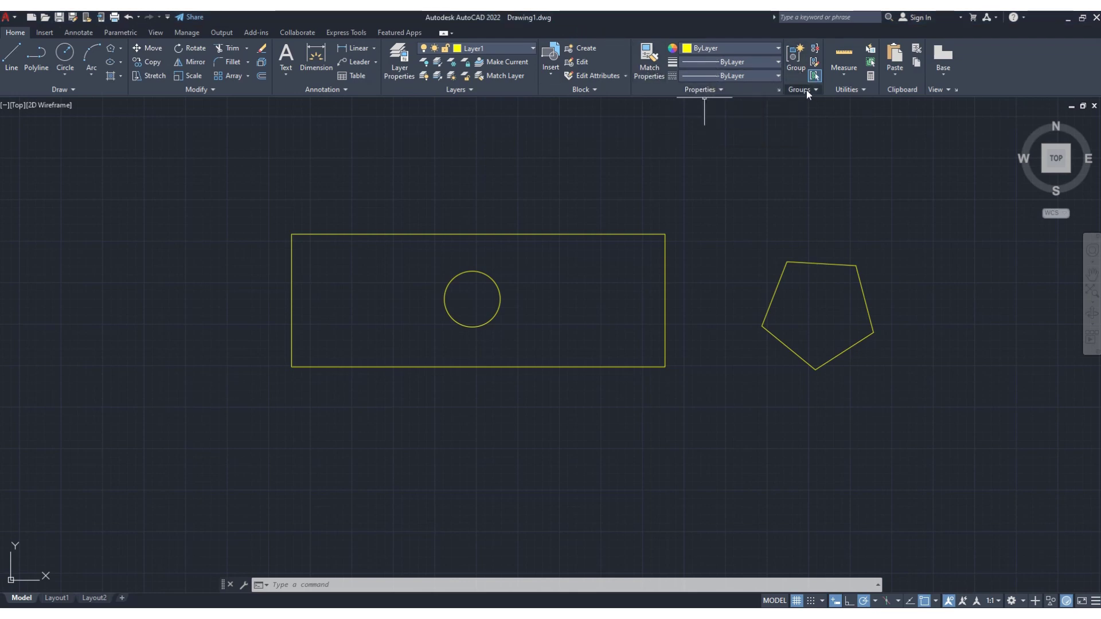
left_click(795, 59)
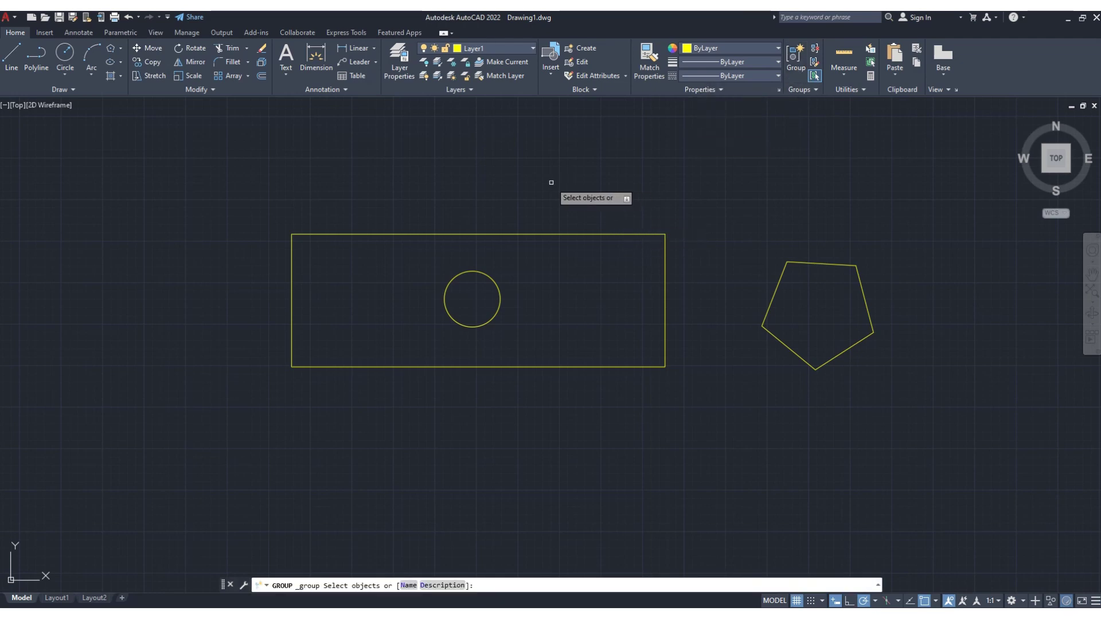
left_click(256, 195)
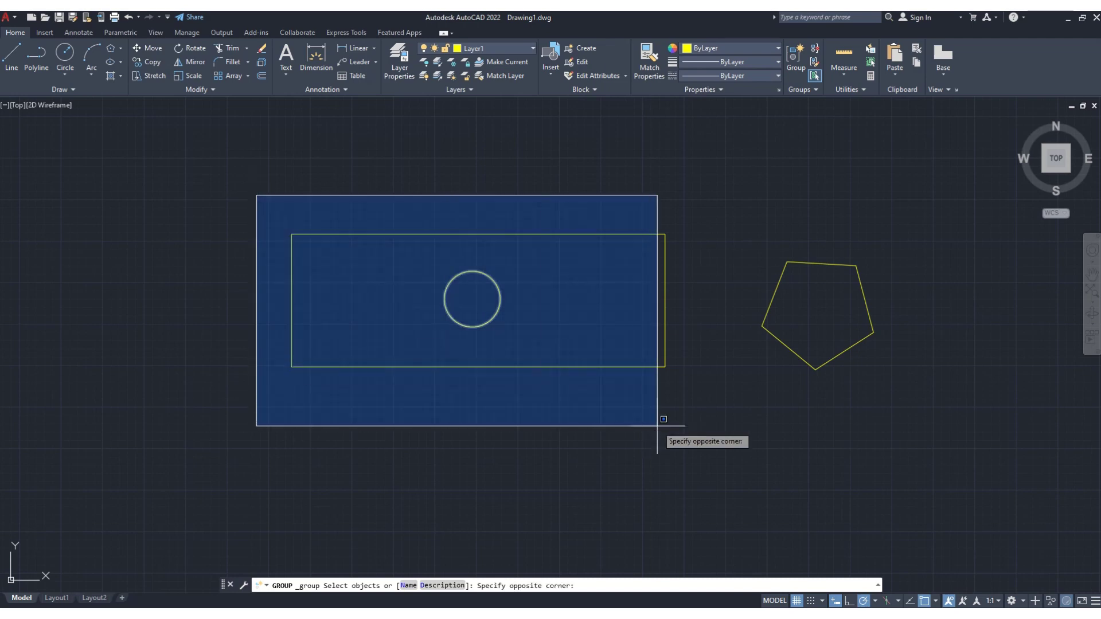
left_click(690, 393)
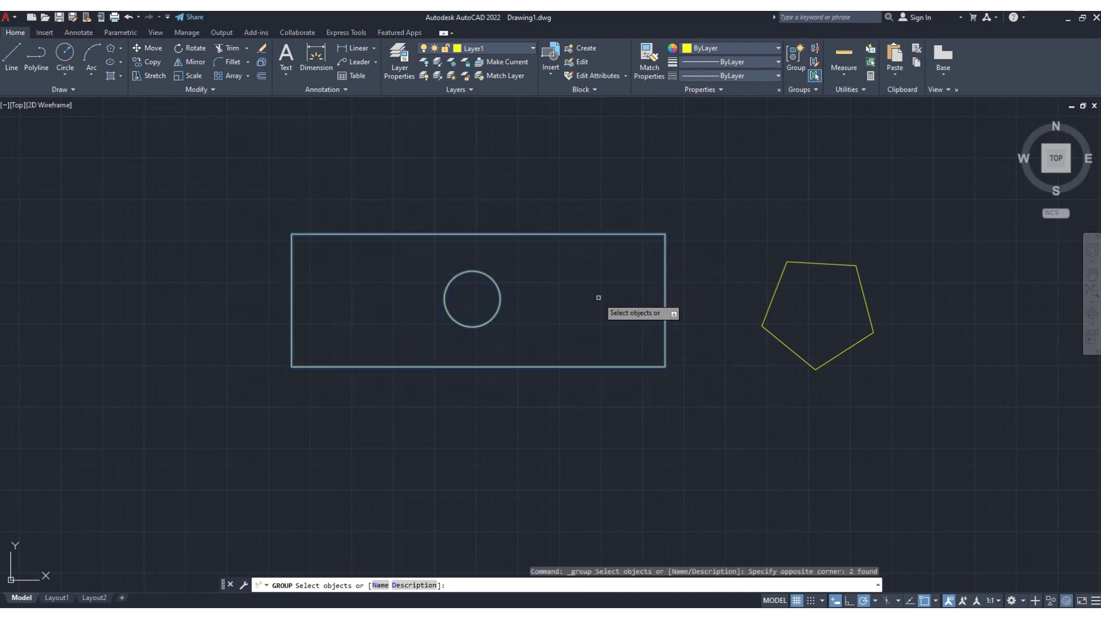
key("Return")
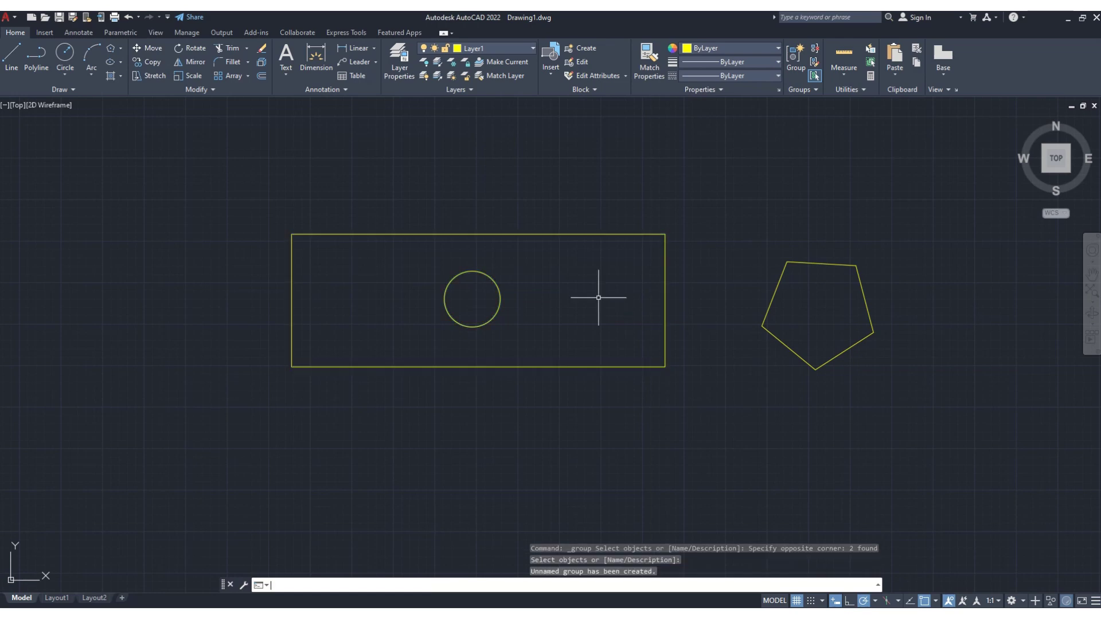
- Select the rectangle by its upper edge to check whether the circle is picked with it, and clear the selection
left_click(552, 234)
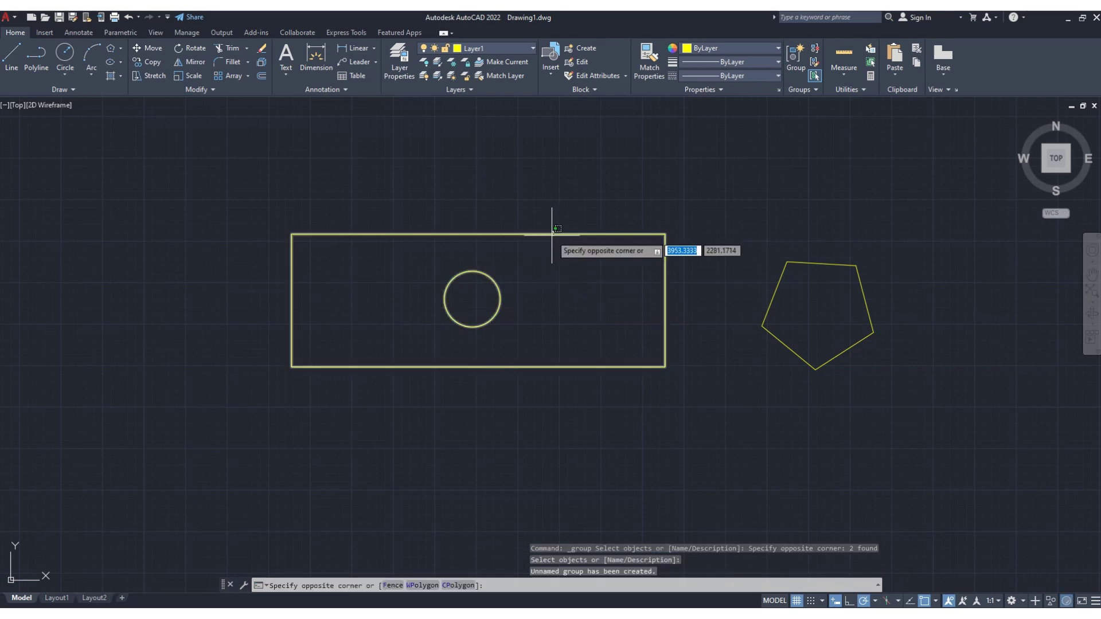
left_click(553, 234)
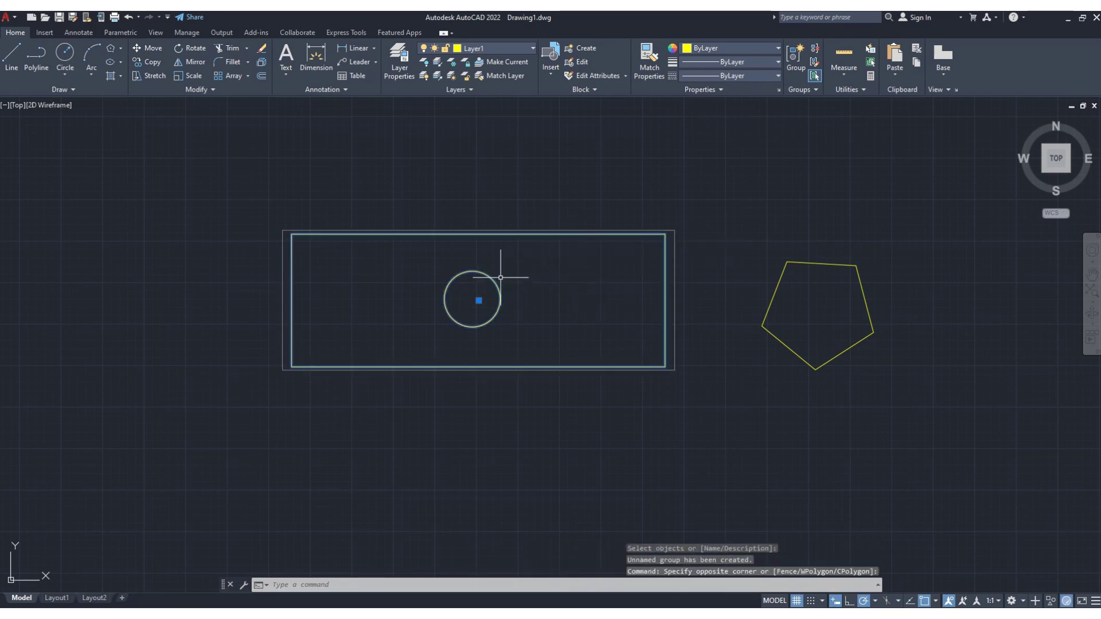
key("Escape")
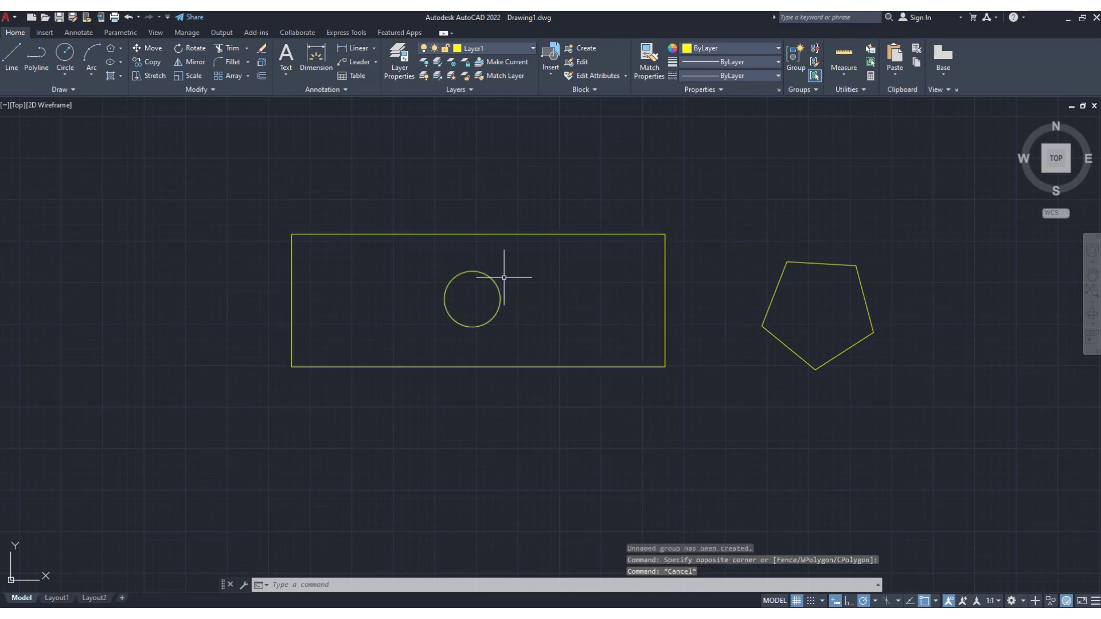
left_click(509, 235)
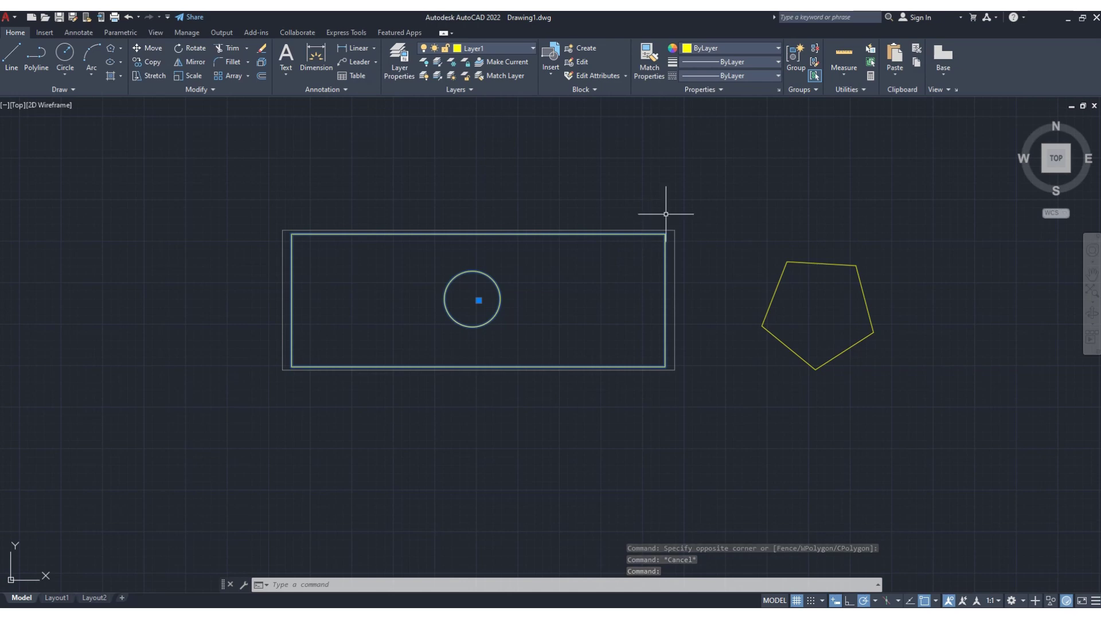
key("Escape")
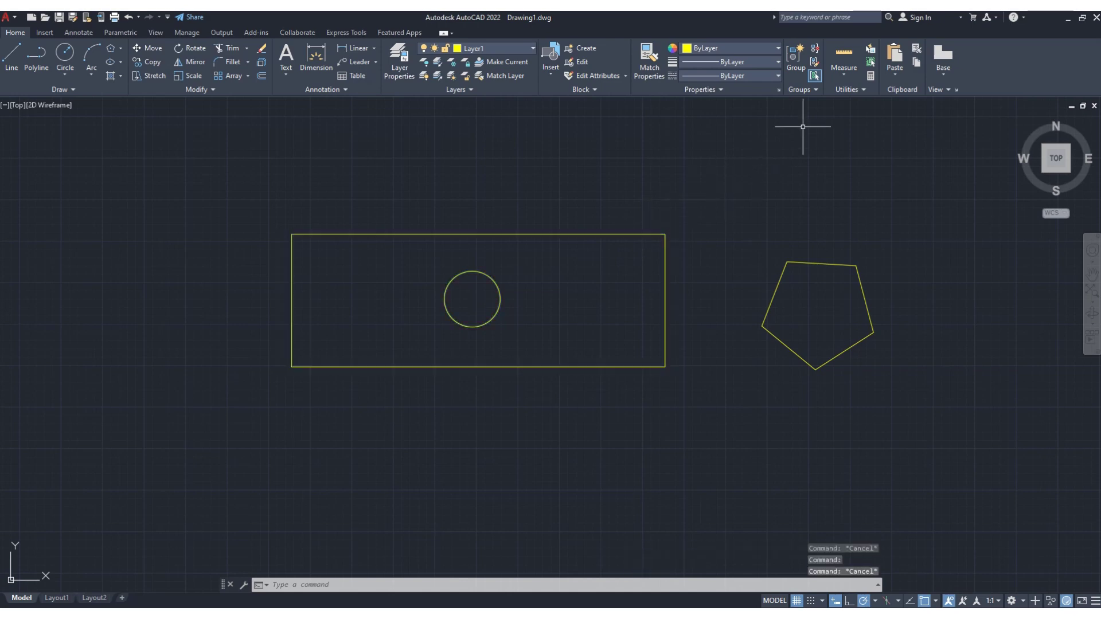
- Ungroup the rectangle and circle, and check the separation by selecting and deselecting each one individually
left_click(815, 53)
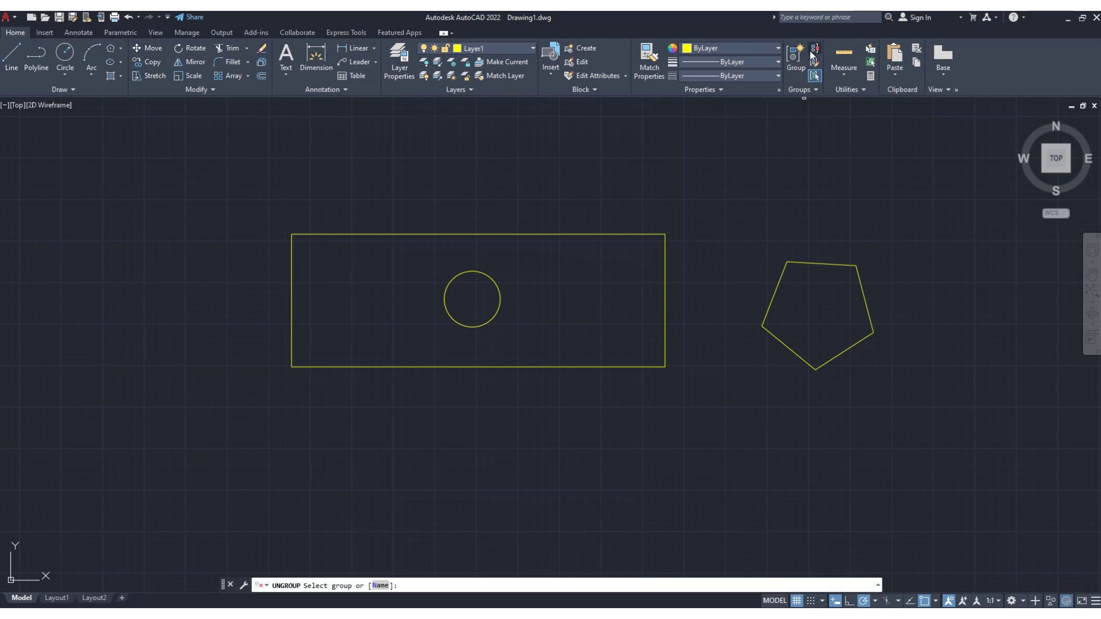
left_click(479, 234)
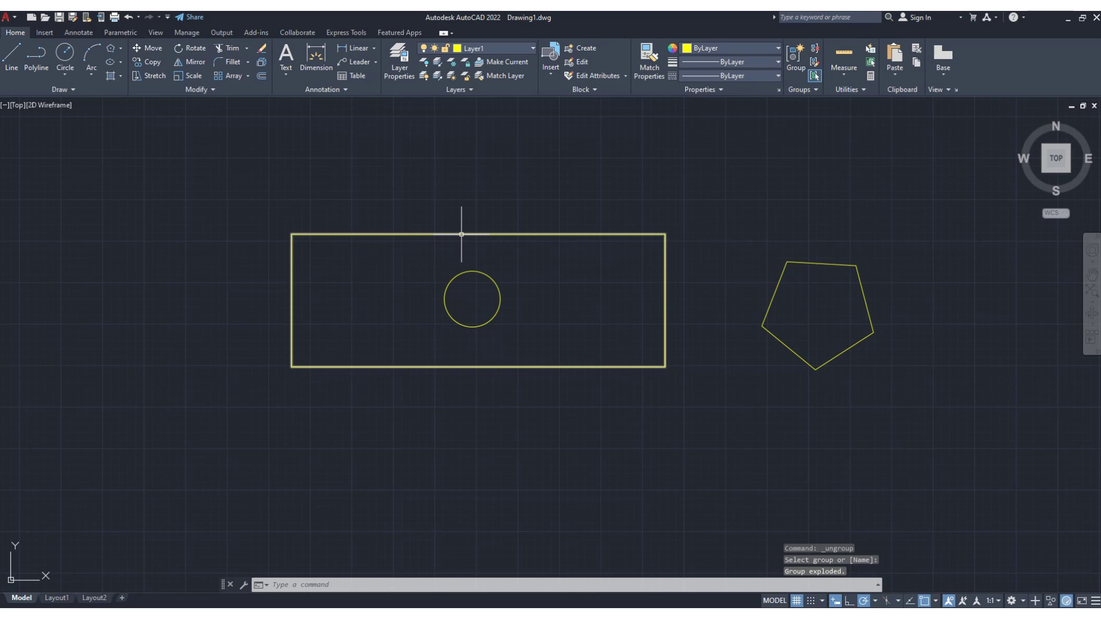
left_click(462, 234)
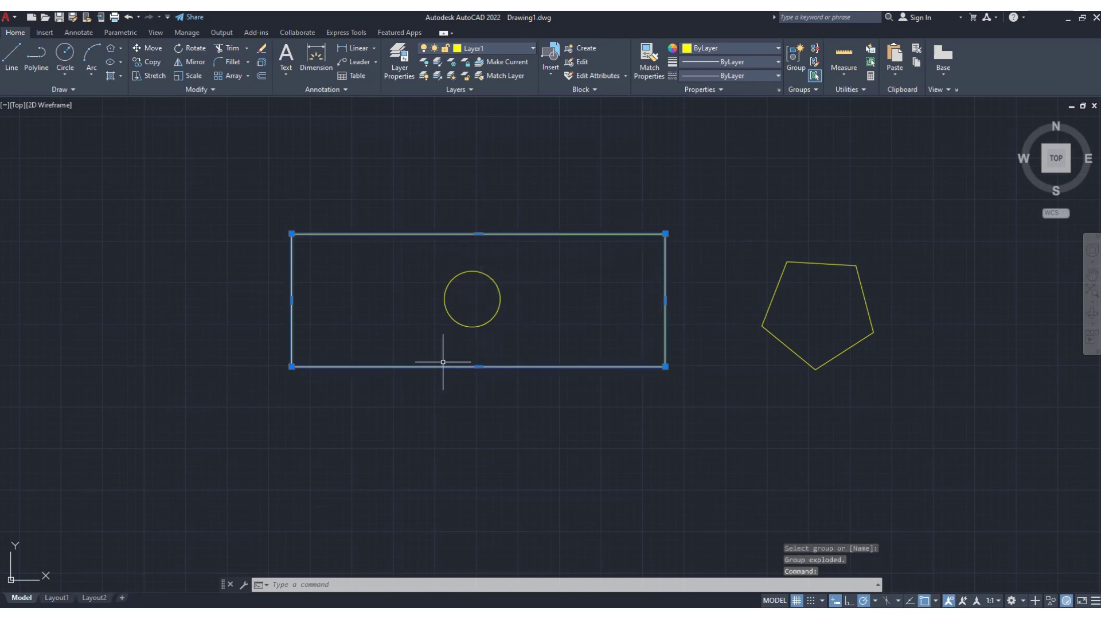
key("Escape")
left_click(476, 271)
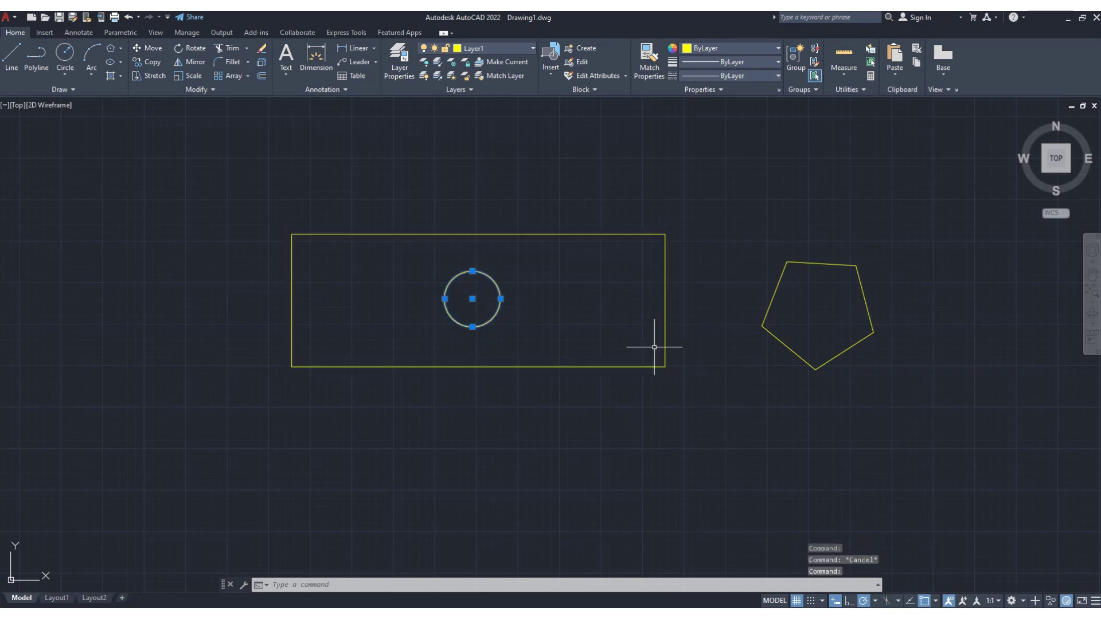
key("Escape")
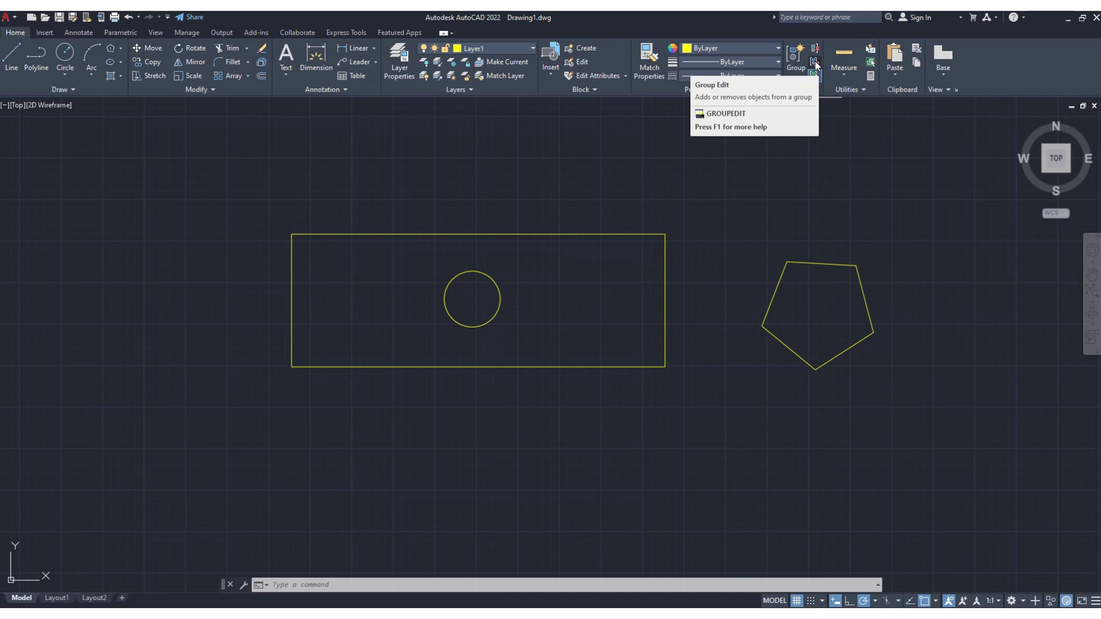
- Group the rectangle and the circle inside it again, leaving out the pentagon
left_click(279, 213)
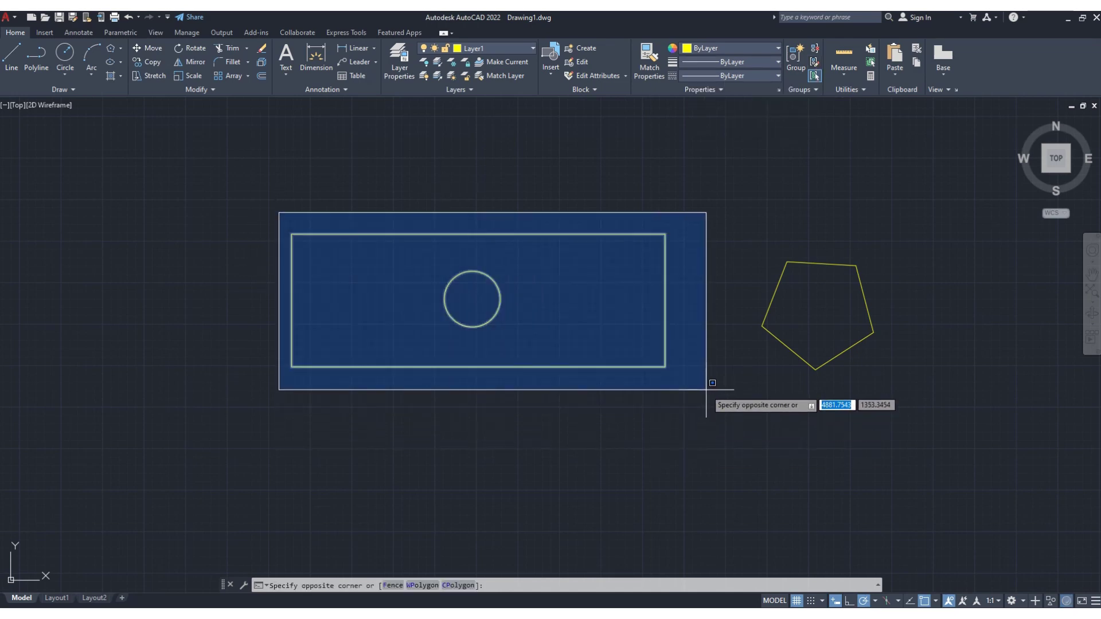
key("Escape")
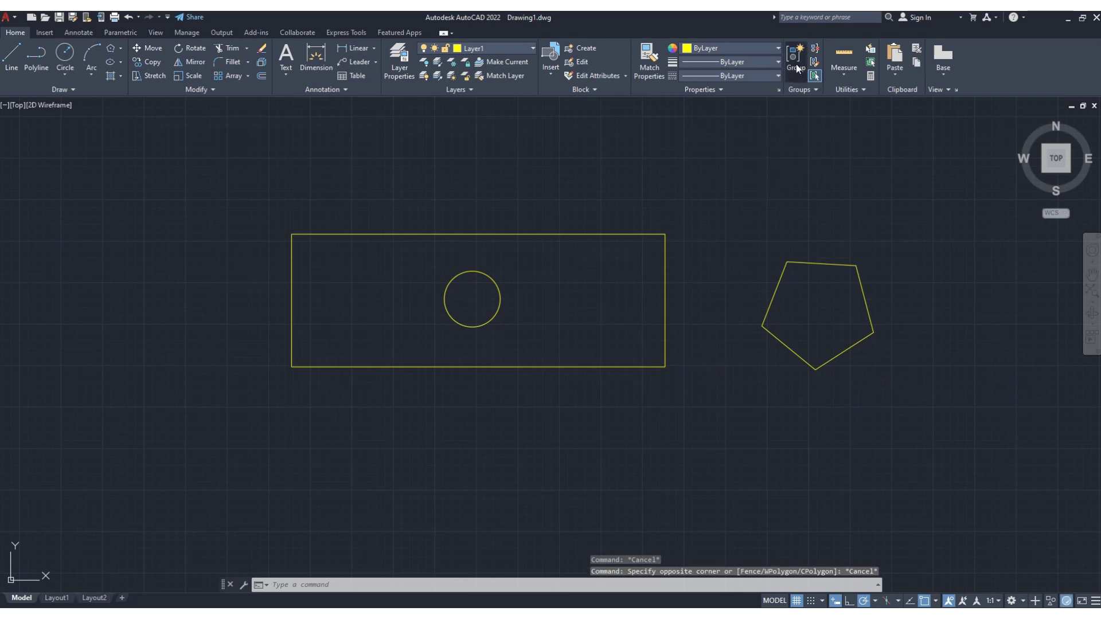
left_click(796, 66)
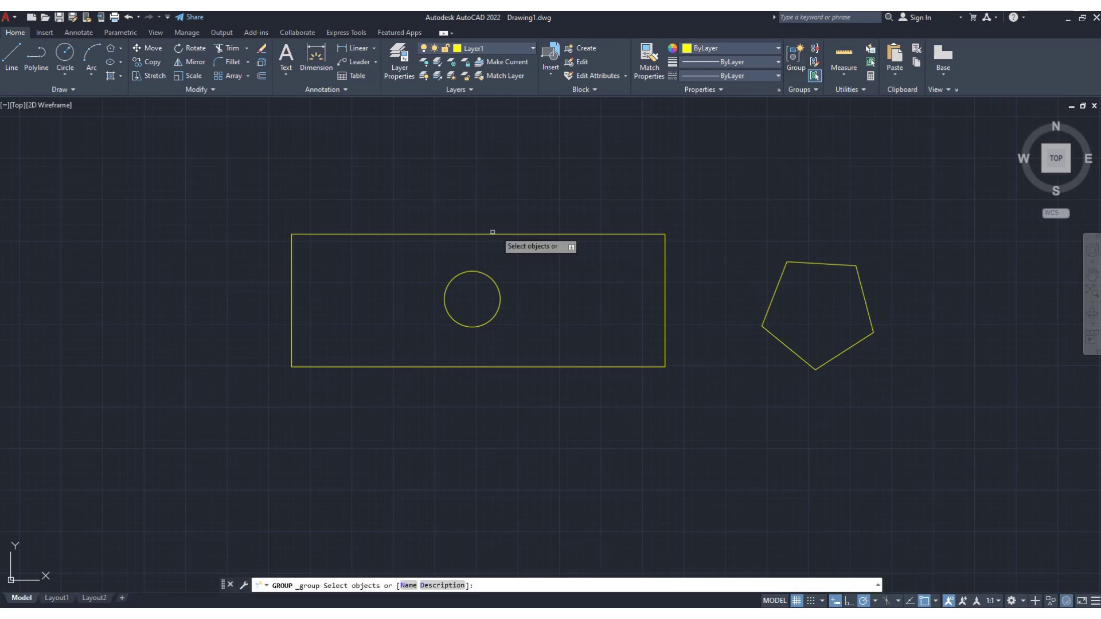
left_click(268, 195)
left_click(714, 421)
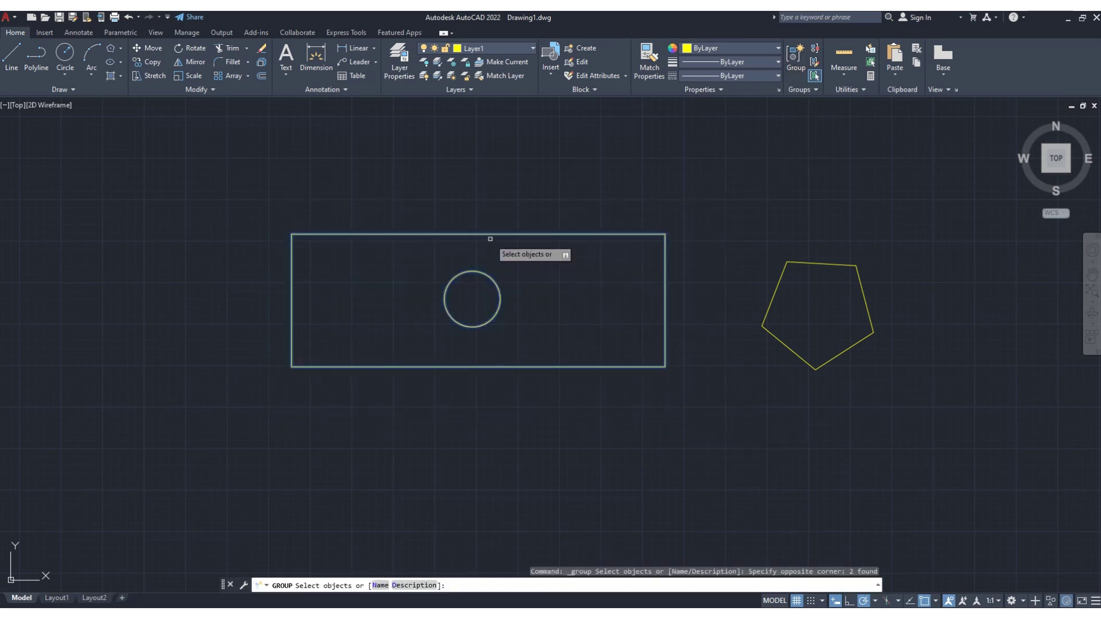
key("Return")
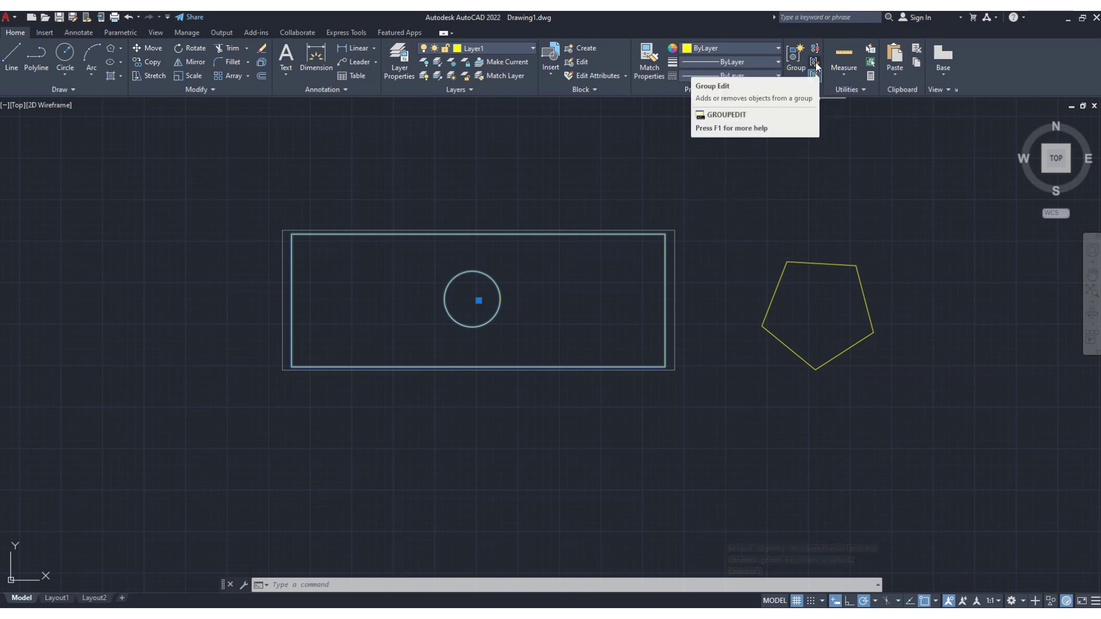
- Add the pentagon to the rectangle-and-circle group with Group Edit, and check the group by selecting and deselecting it
left_click(815, 64)
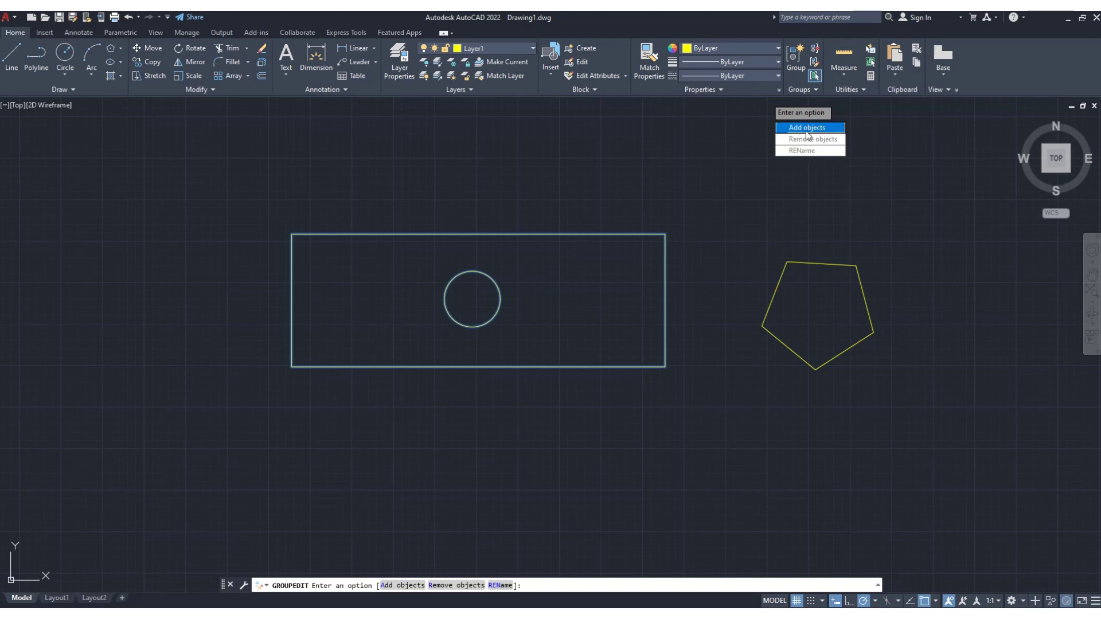
left_click(811, 130)
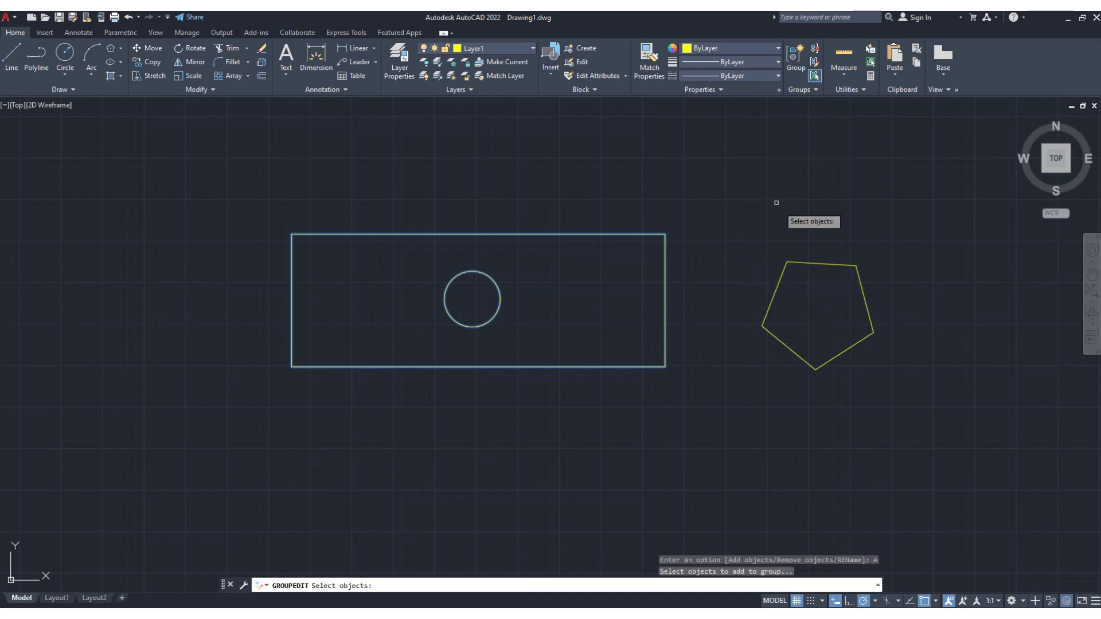
left_click(778, 285)
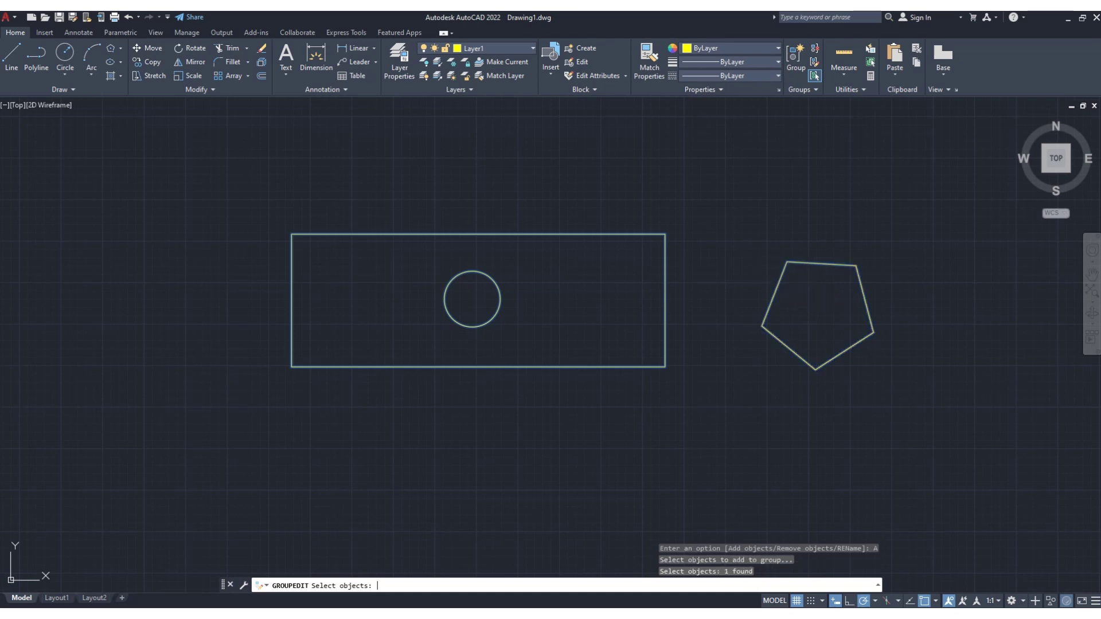
key("Return")
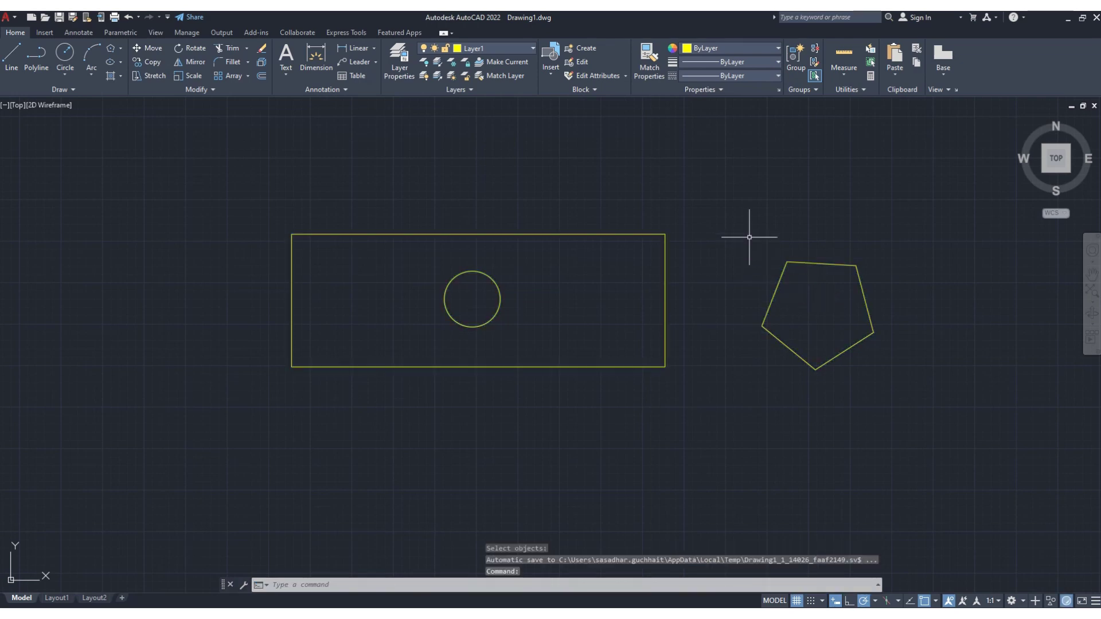
left_click(656, 234)
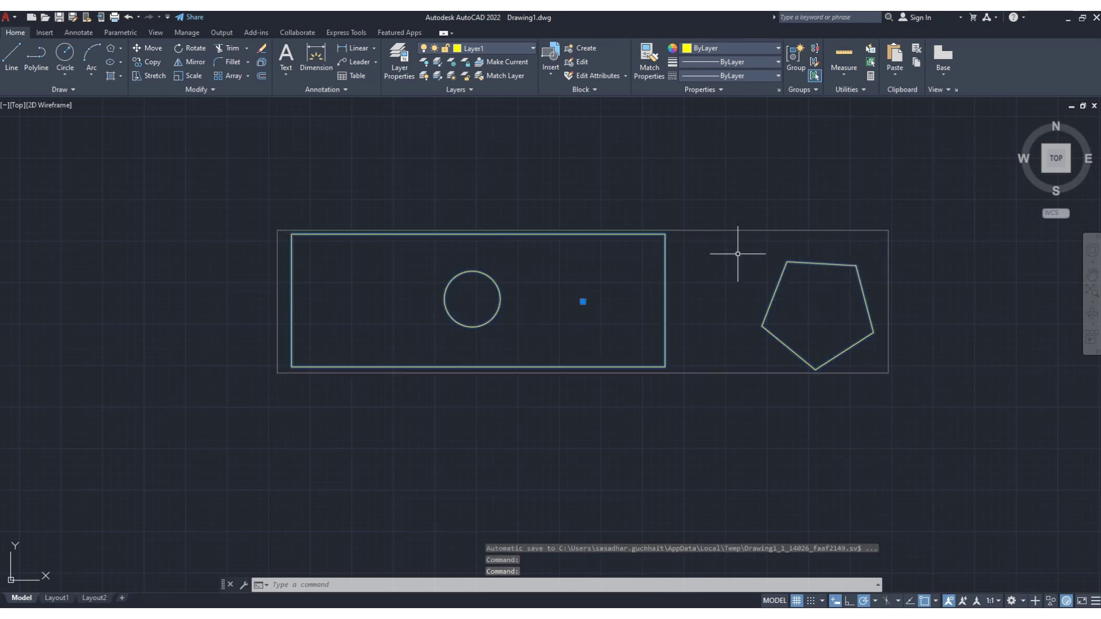
key("Escape")
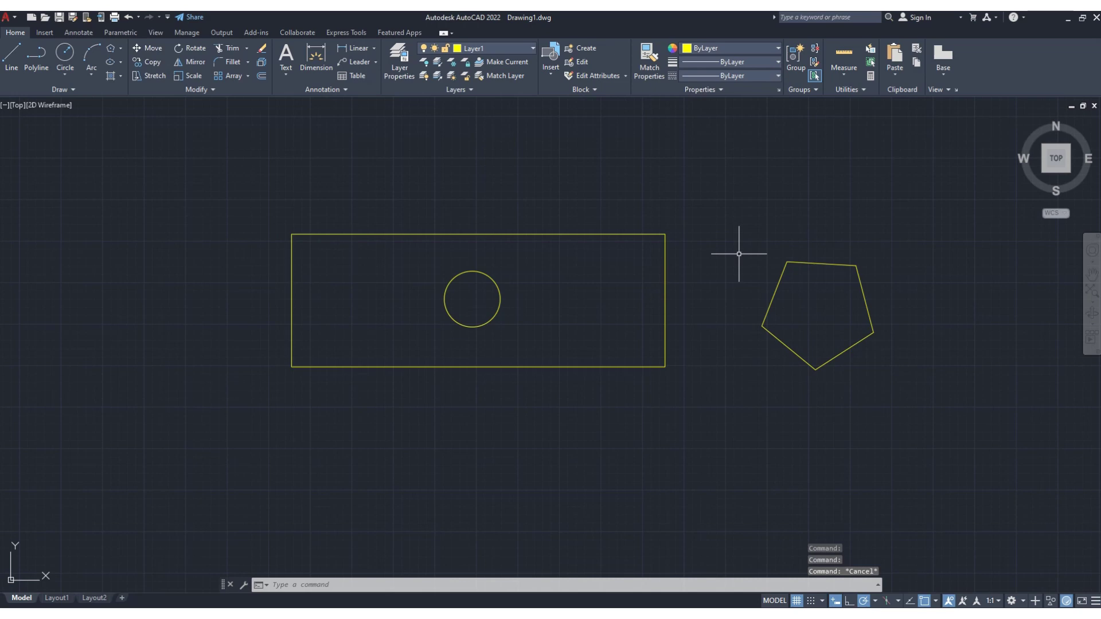
- Remove the circle from the group with Group Edit, keeping the rectangle and the pentagon in it
left_click(304, 234)
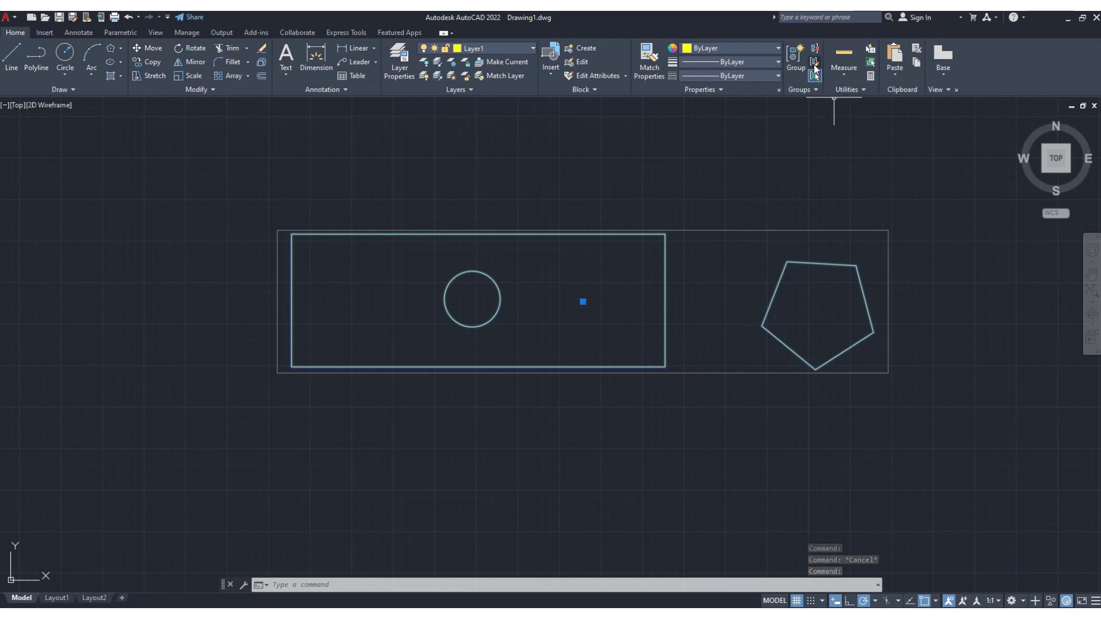
left_click(815, 62)
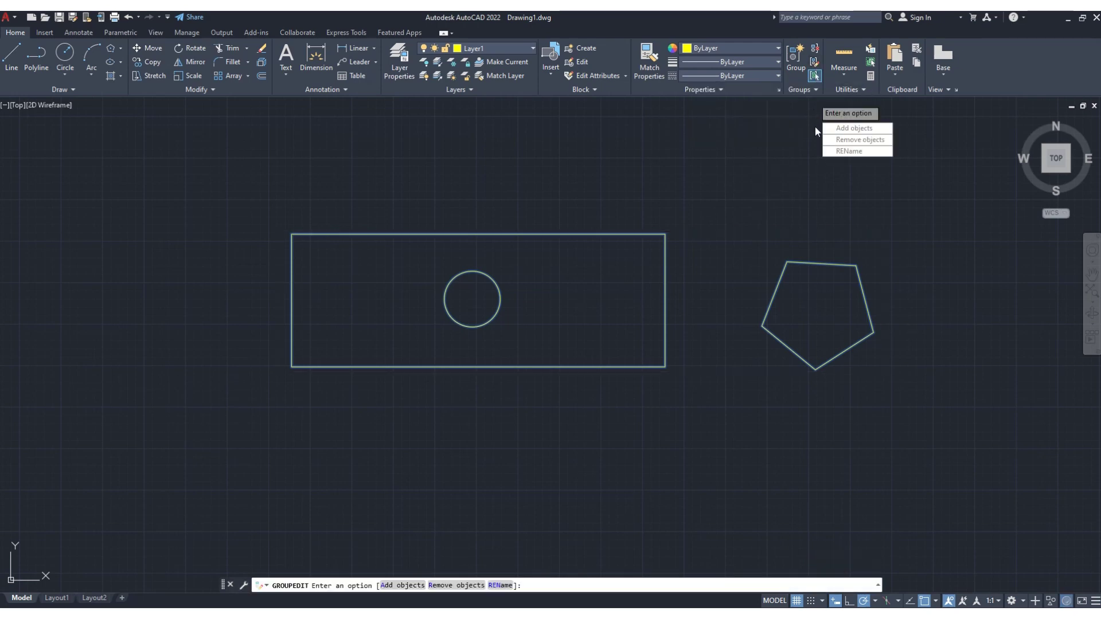
left_click(863, 141)
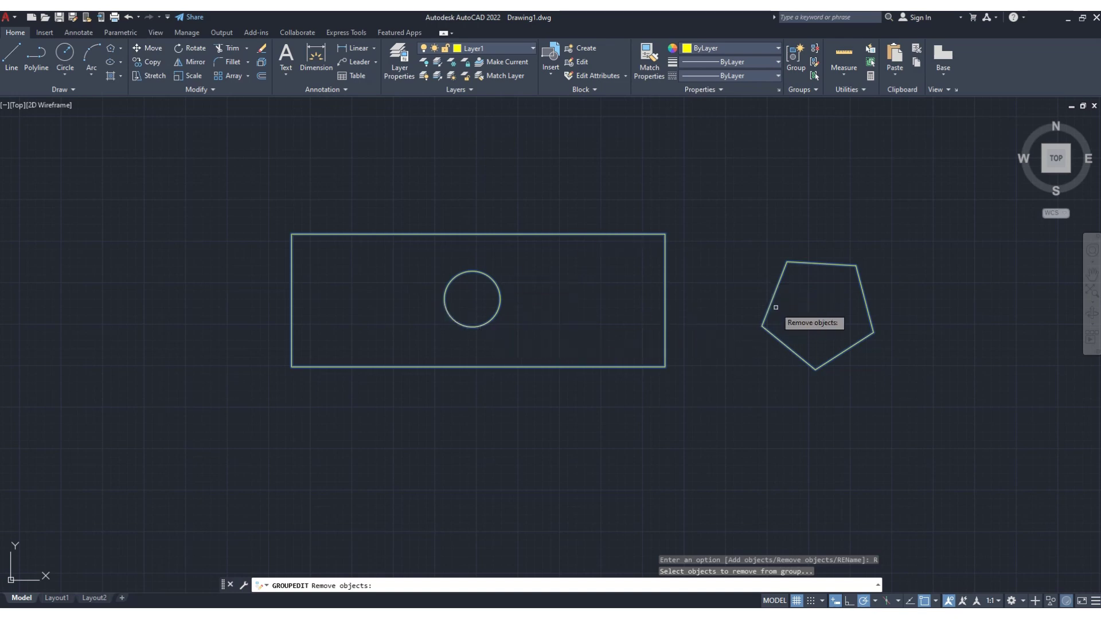
left_click(468, 272)
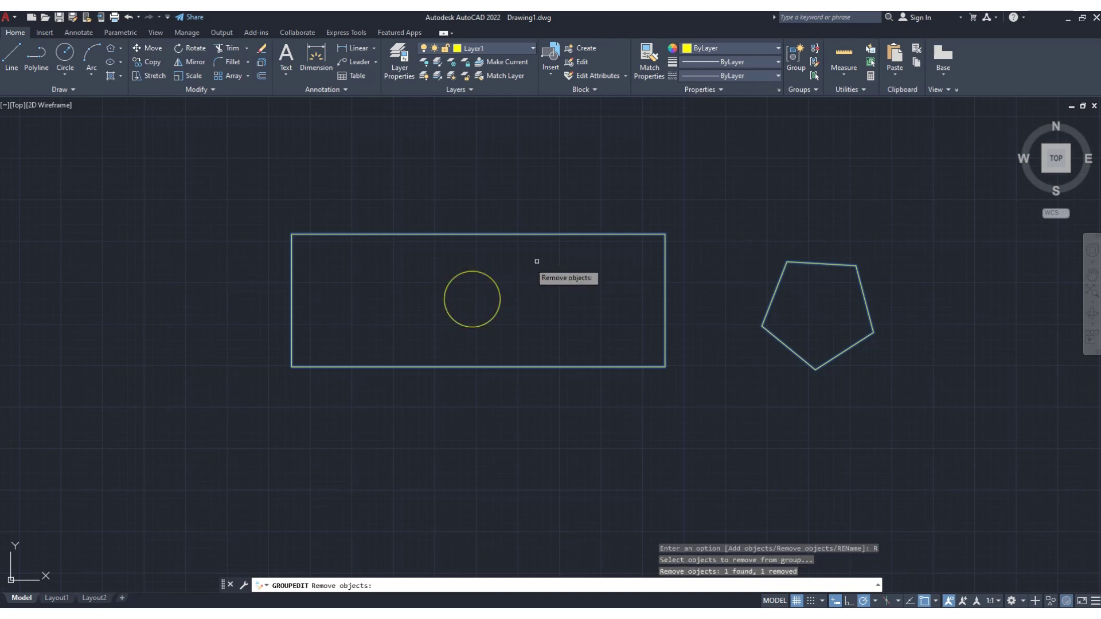
key("Return")
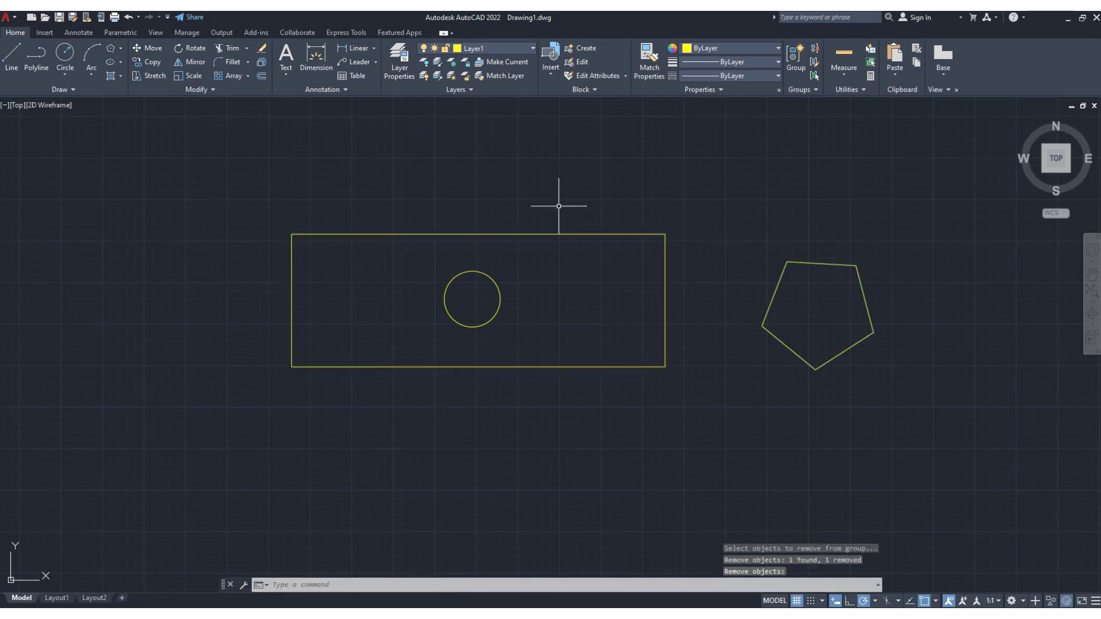
- Check the group's members by selecting and deselecting the rectangle, and do the same with the circle
left_click(570, 233)
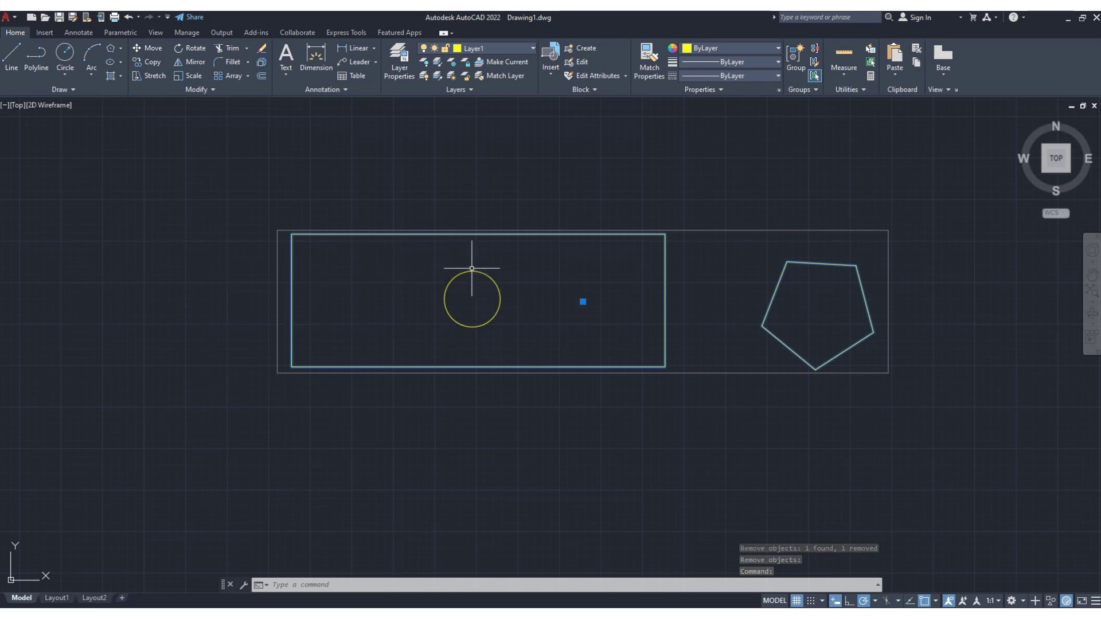
key("Escape")
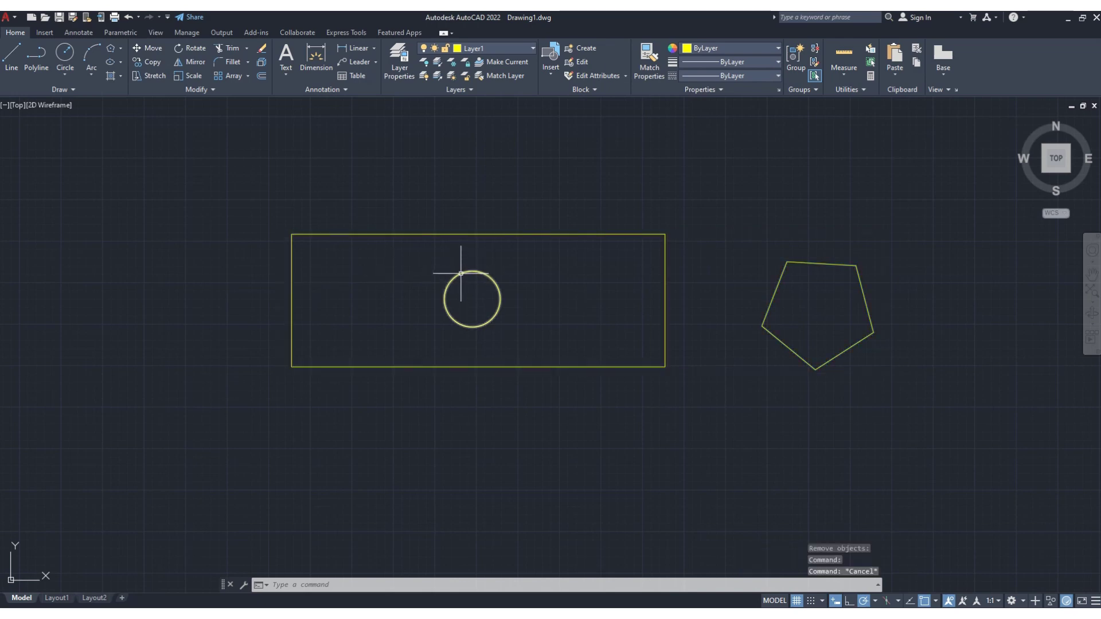
left_click(460, 274)
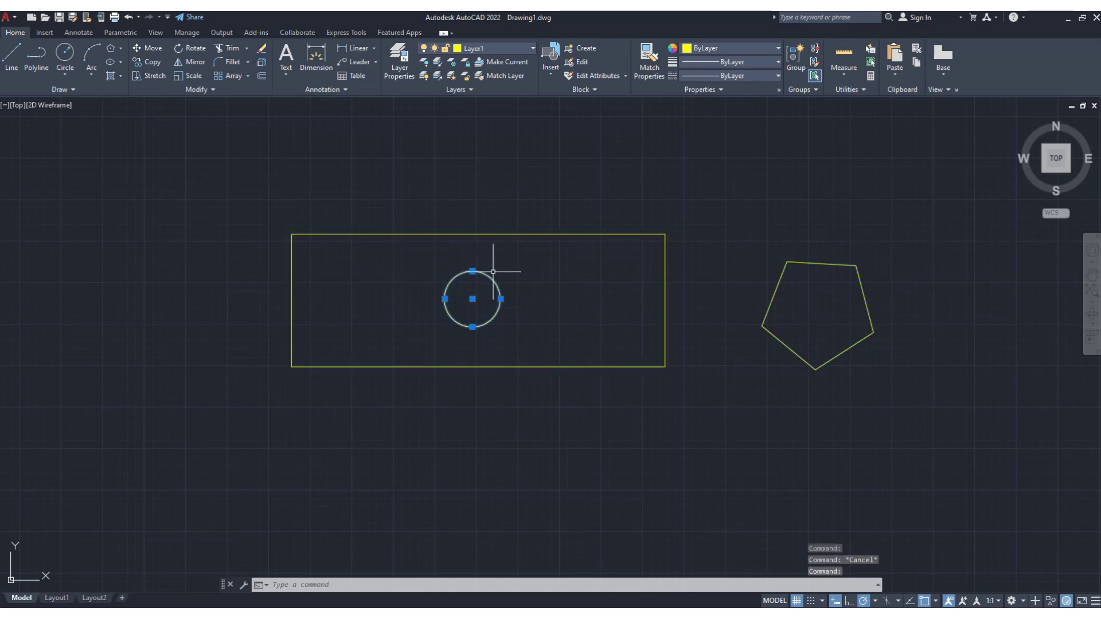
key("Escape")
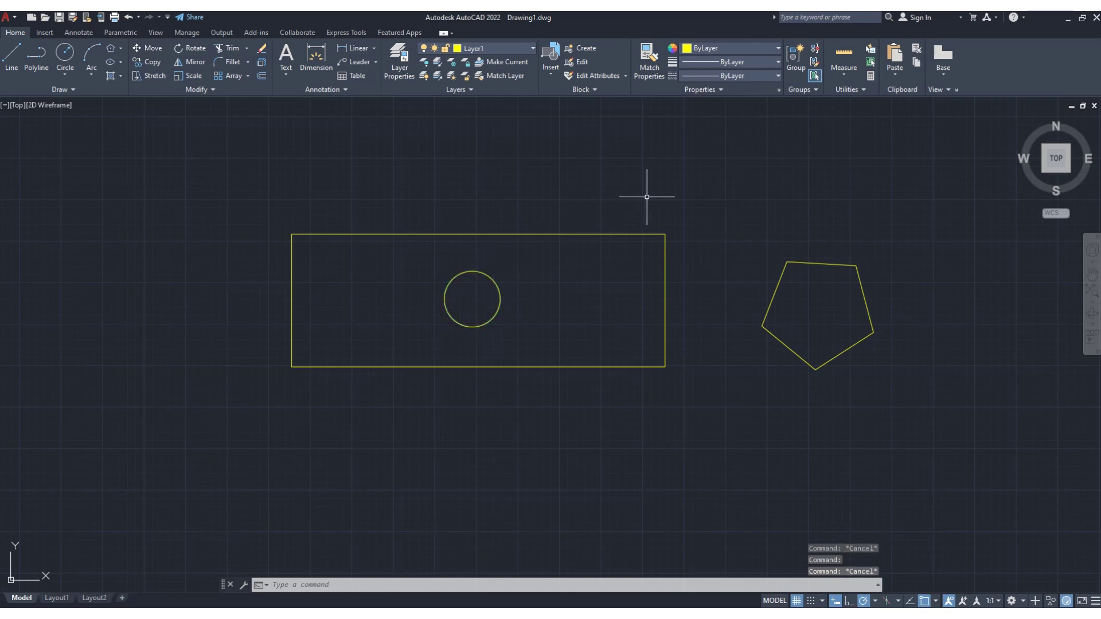